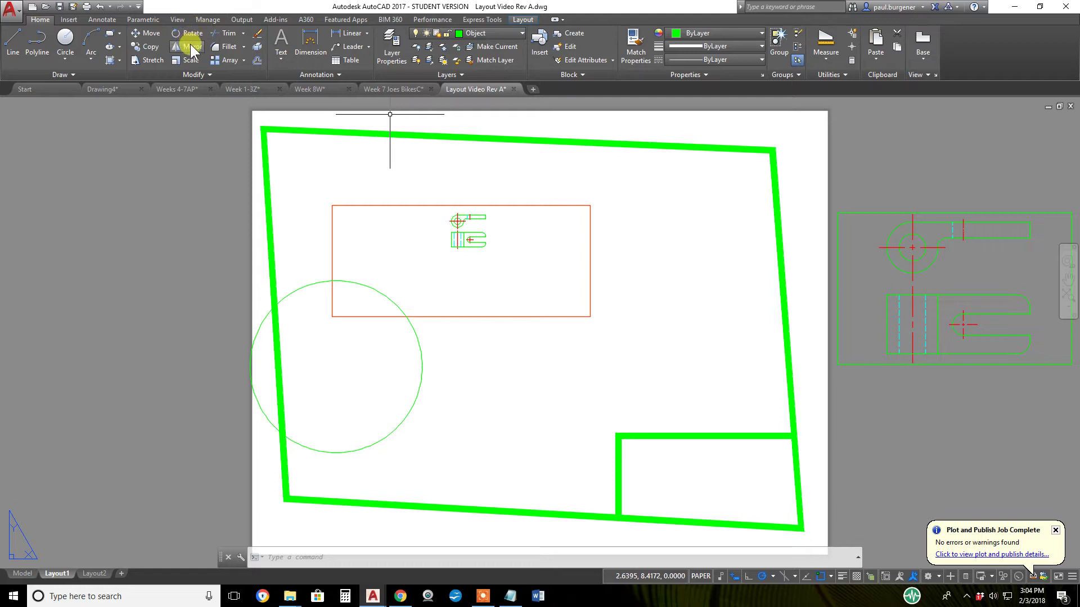
# - Move the rectangular viewport up and to the left so it straddles the thick border's left edge near the sheet's upper corner
pyautogui.click(145, 33)
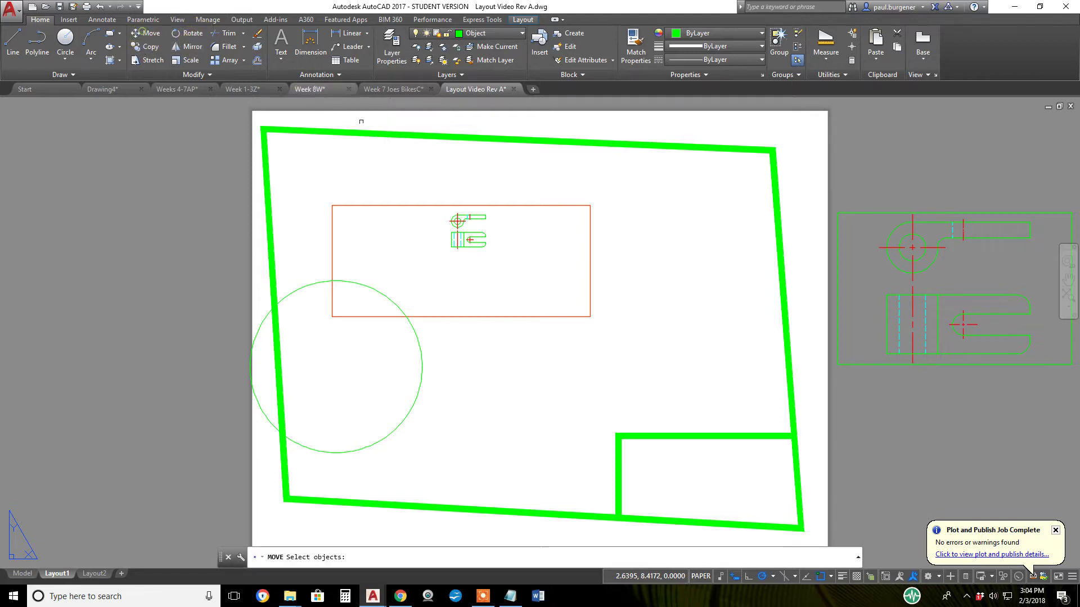
pyautogui.click(588, 239)
pyautogui.click(574, 242)
pyautogui.press('Return')
pyautogui.click(551, 269)
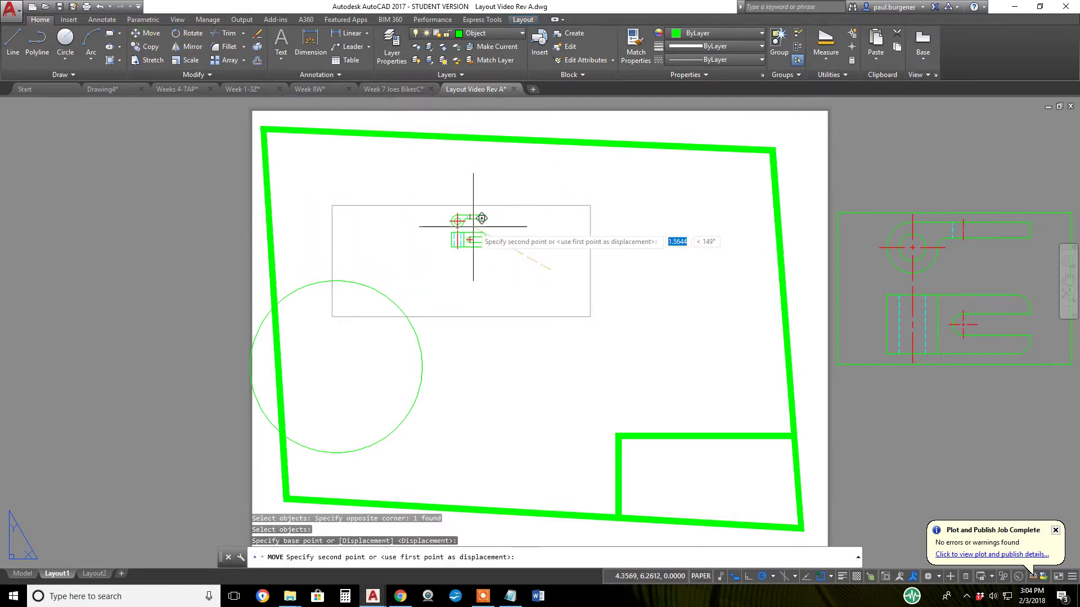
pyautogui.click(374, 178)
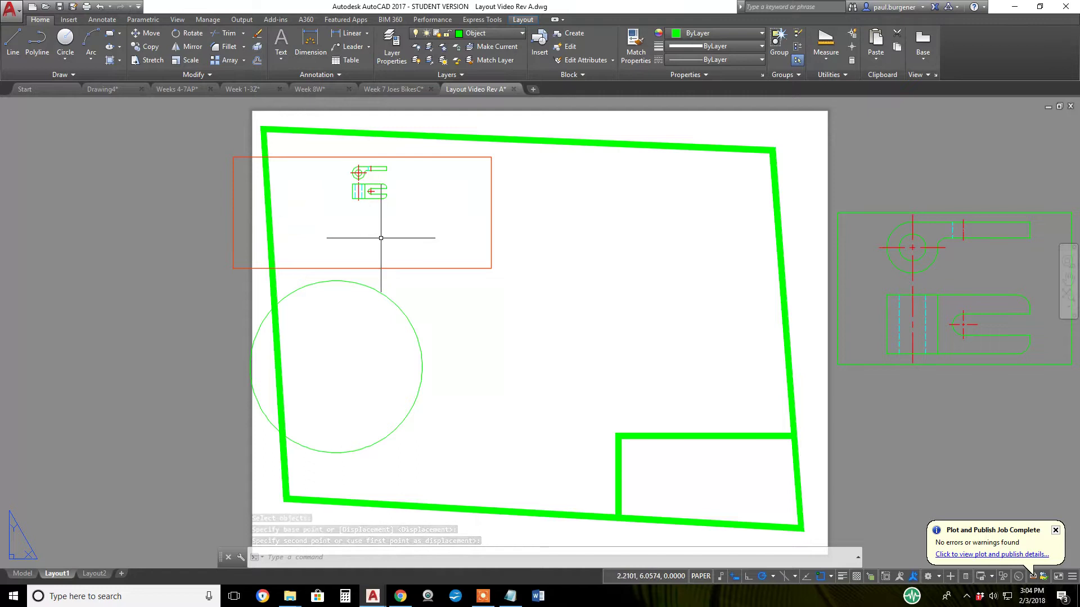
# - Enlarge and reposition both part views inside the moved viewport, and return to paper space
pyautogui.doubleClick(429, 214)
pyautogui.moveTo(430, 213); pyautogui.dragTo(426, 235, button='middle')
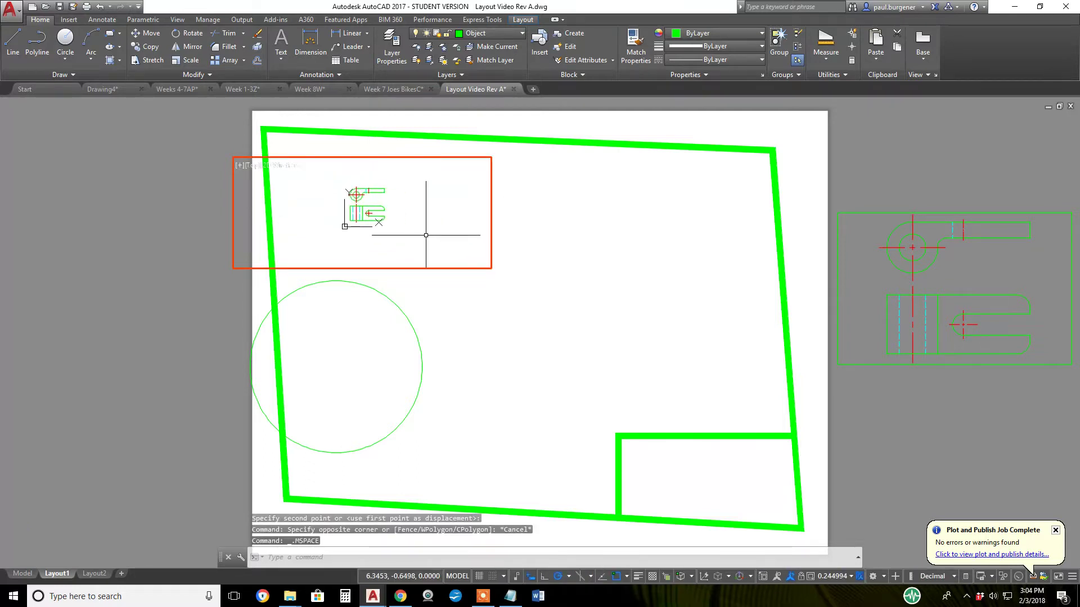
pyautogui.scroll(5, 371, 219)
pyautogui.scroll(-3, 331, 219)
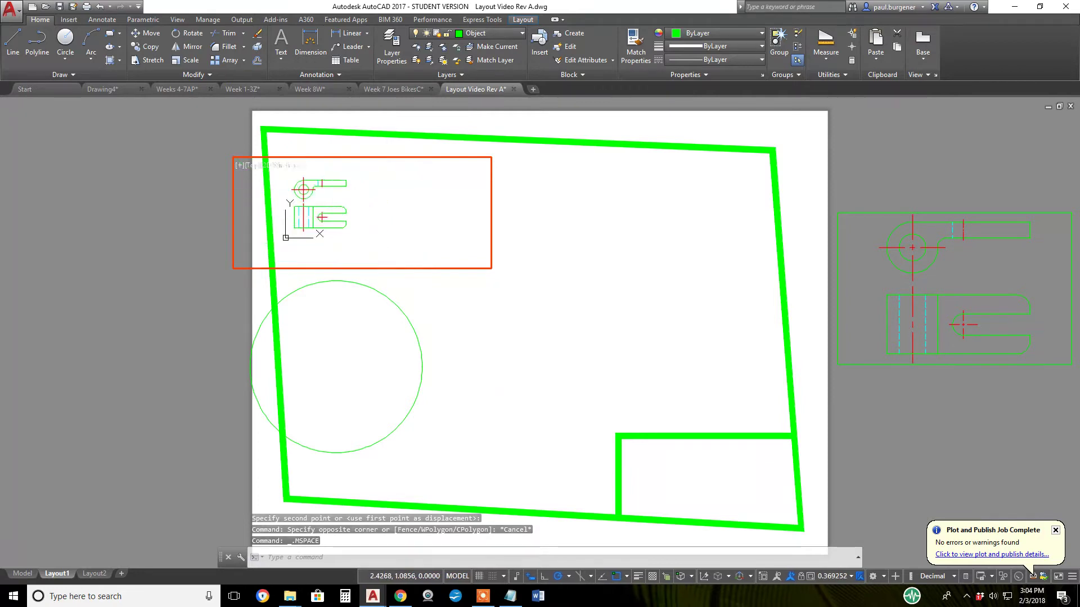
pyautogui.moveTo(345, 217)
pyautogui.mouseDown(button='middle')
pyautogui.moveTo(436, 229)
pyautogui.moveTo(369, 224)
pyautogui.moveTo(375, 214)
pyautogui.mouseUp(button='middle')
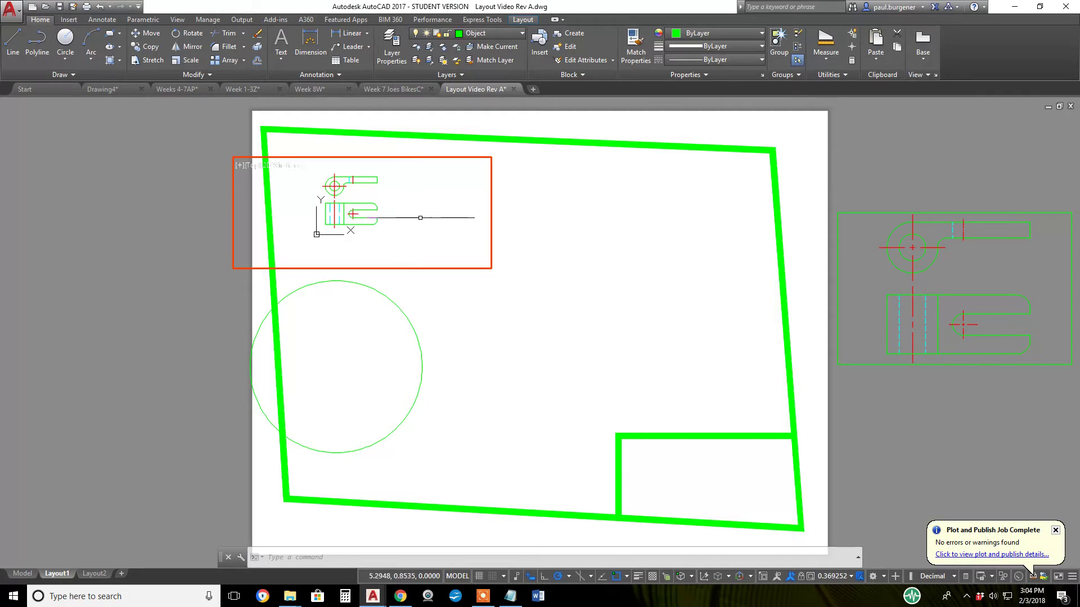
pyautogui.doubleClick(535, 244)
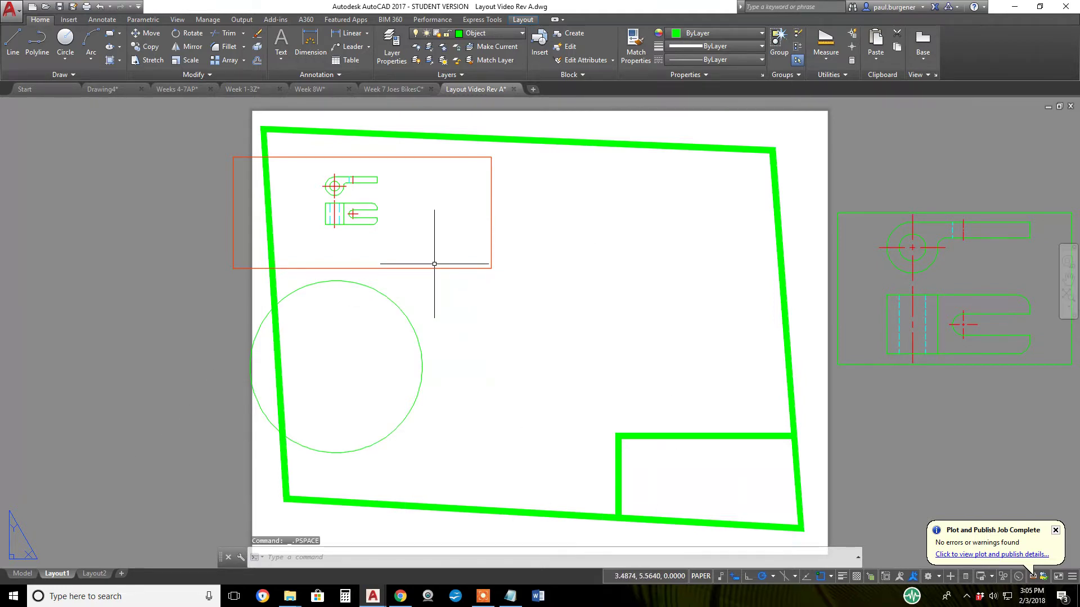
# - Copy the viewport twice, placing one copy beside the original and the other below, centred between them
pyautogui.click(152, 47)
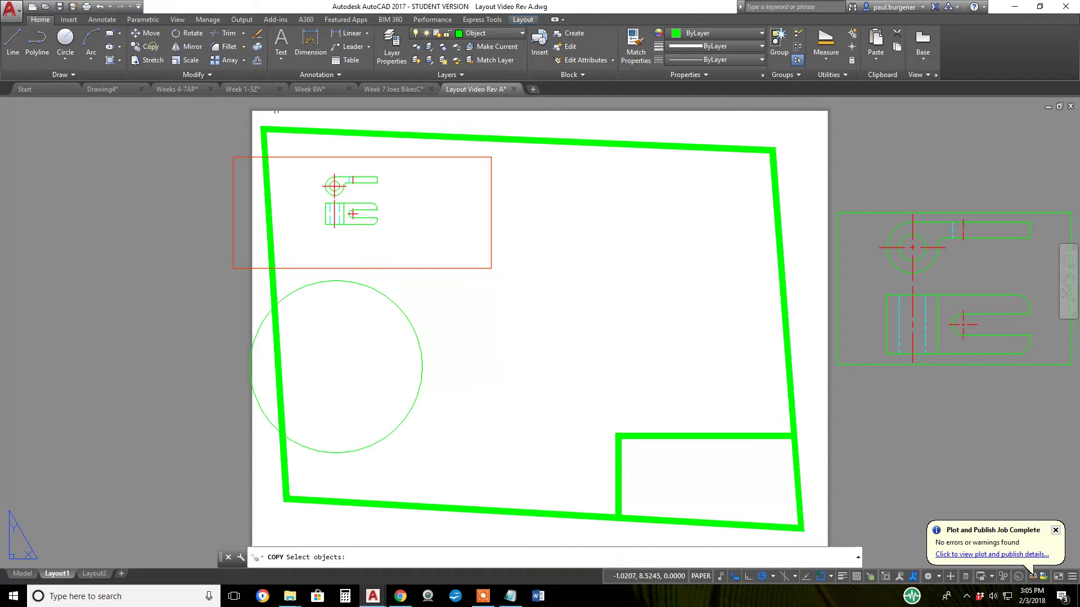
pyautogui.click(549, 272)
pyautogui.click(487, 229)
pyautogui.press('Return')
pyautogui.click(452, 222)
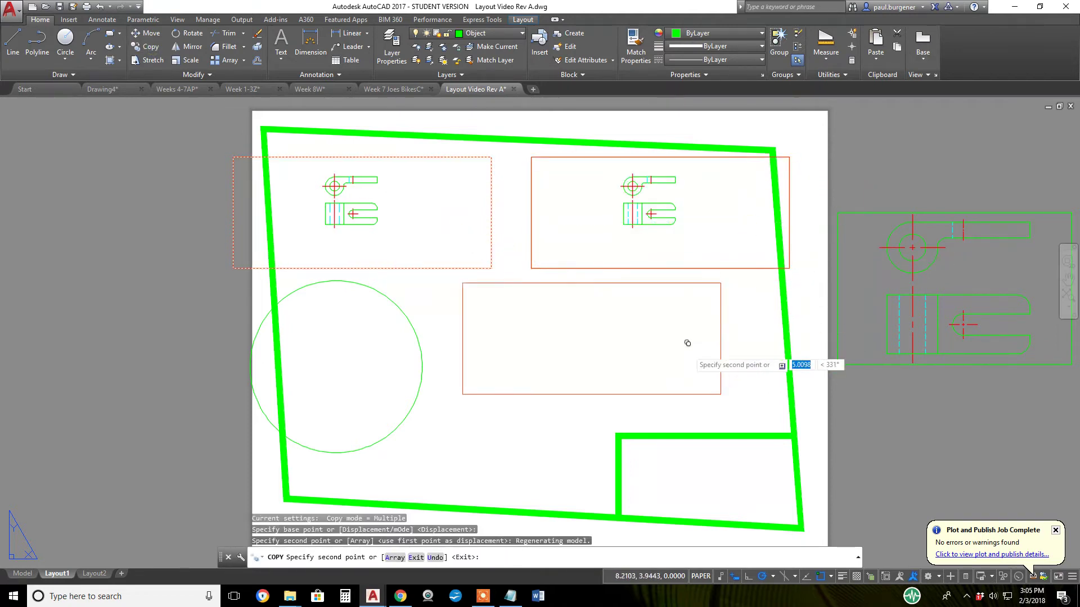
pyautogui.click(662, 356)
pyautogui.press('Return')
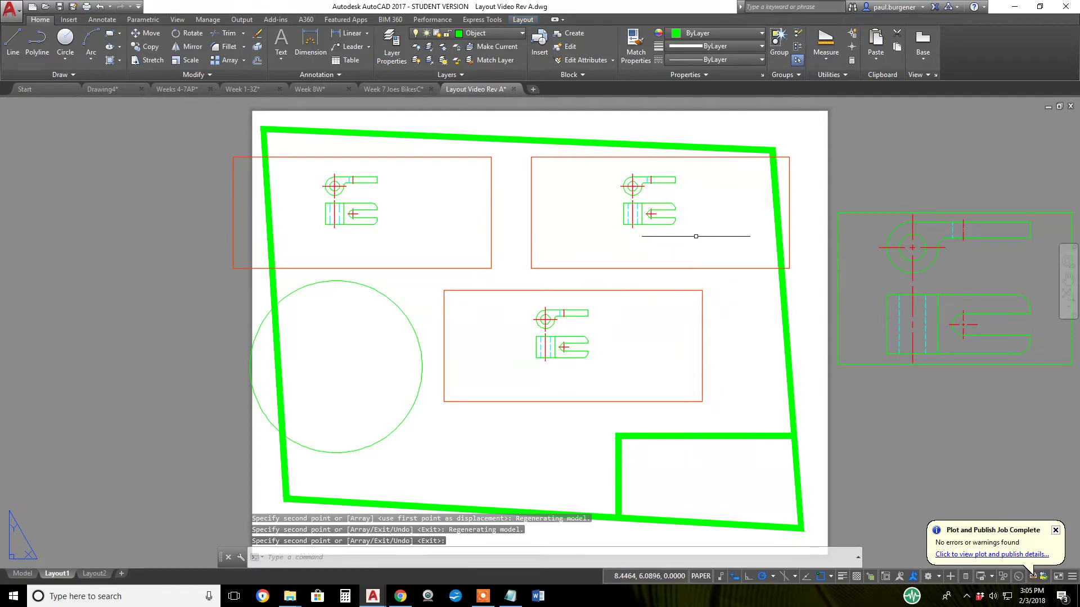
# - Frame only the slotted lower part view, enlarged to fill the upper-right viewport
pyautogui.doubleClick(687, 230)
pyautogui.scroll(4, 678, 211)
pyautogui.scroll(5, 665, 237)
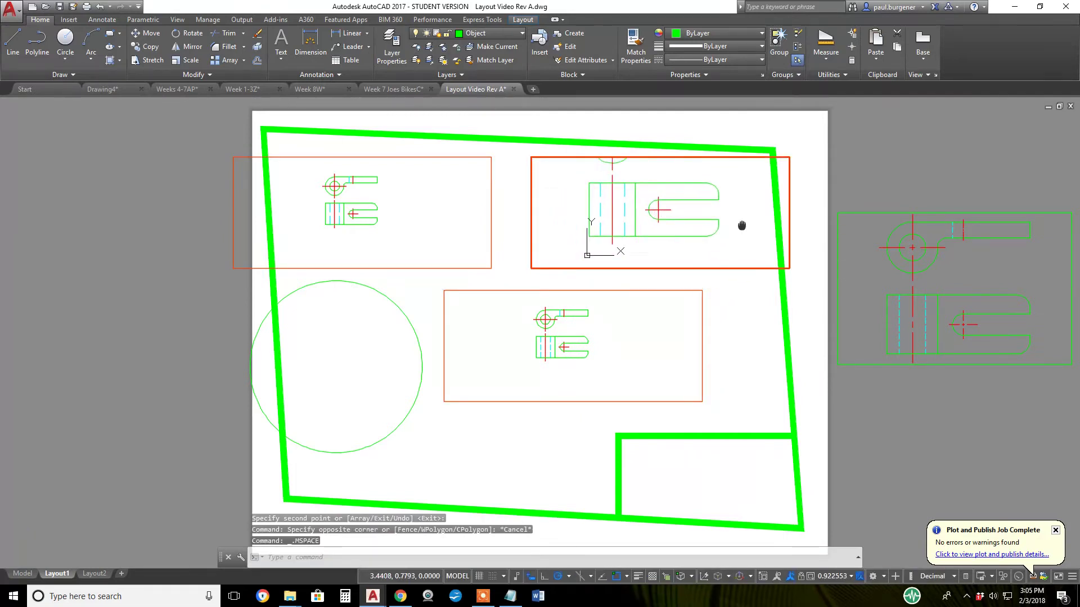
pyautogui.scroll(-3, 665, 237)
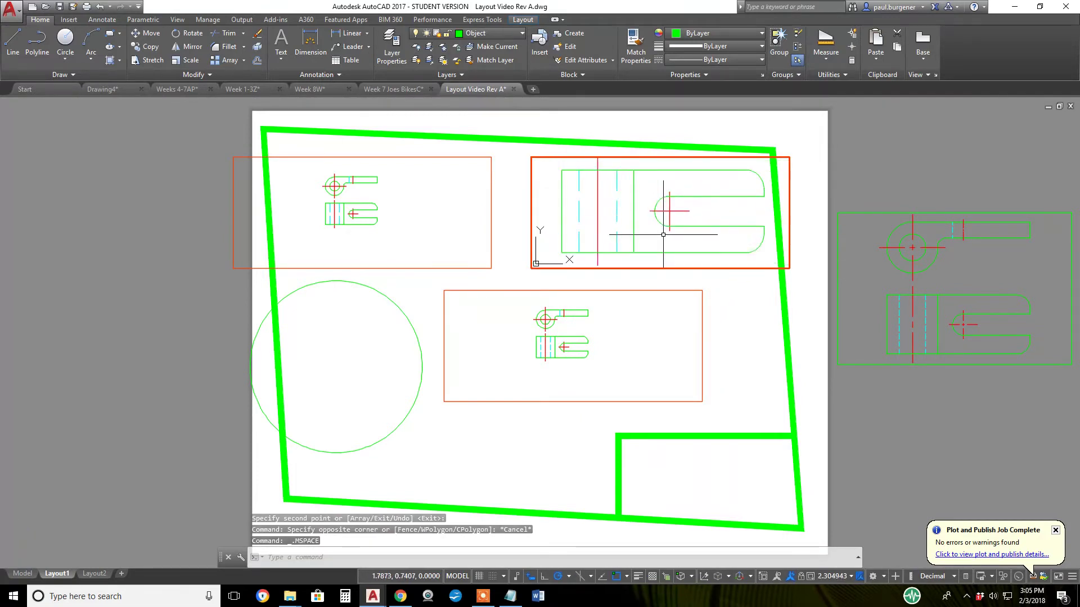
pyautogui.moveTo(666, 237); pyautogui.dragTo(662, 235, button='middle')
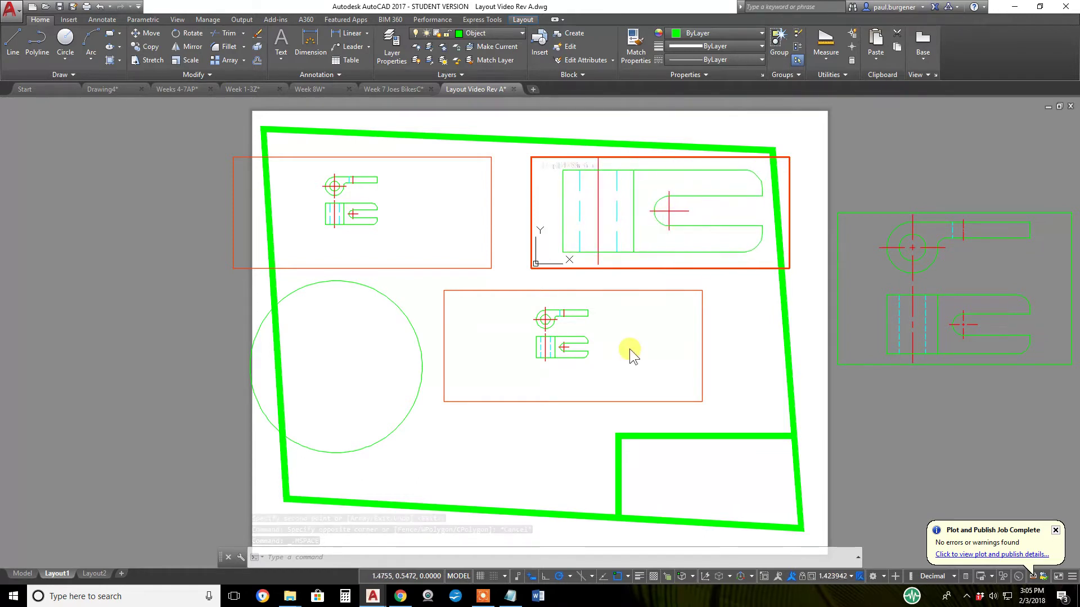
# - Frame only the upper part view with the round boss, enlarged in the lower viewport, and return to paper space
pyautogui.click(621, 352)
pyautogui.scroll(6, 562, 354)
pyautogui.moveTo(578, 358); pyautogui.dragTo(624, 394, button='middle')
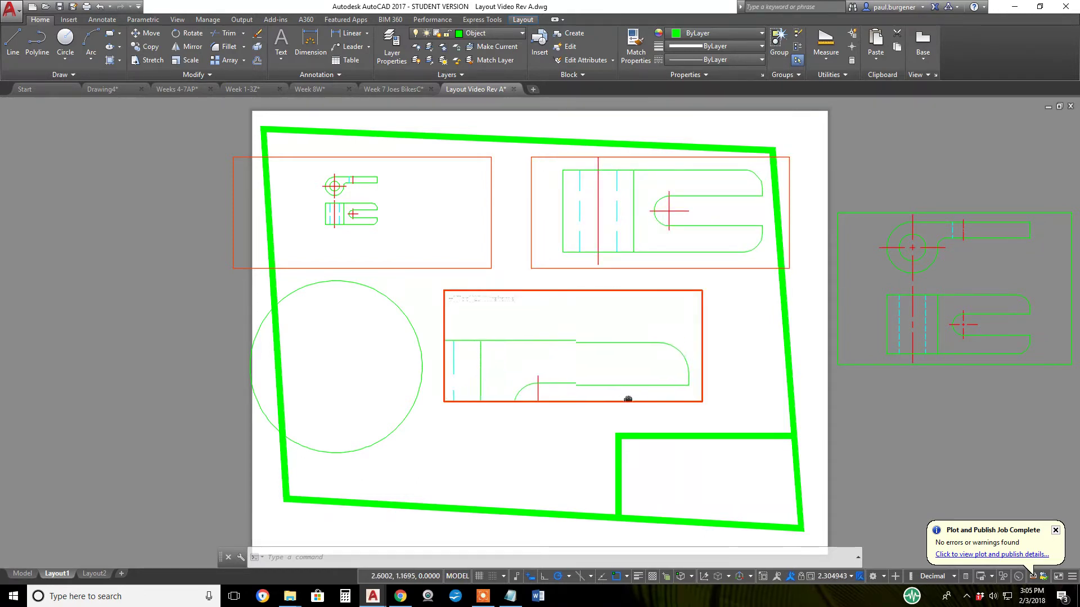
pyautogui.scroll(-3, 624, 394)
pyautogui.moveTo(610, 355); pyautogui.dragTo(603, 397, button='middle')
pyautogui.doubleClick(556, 446)
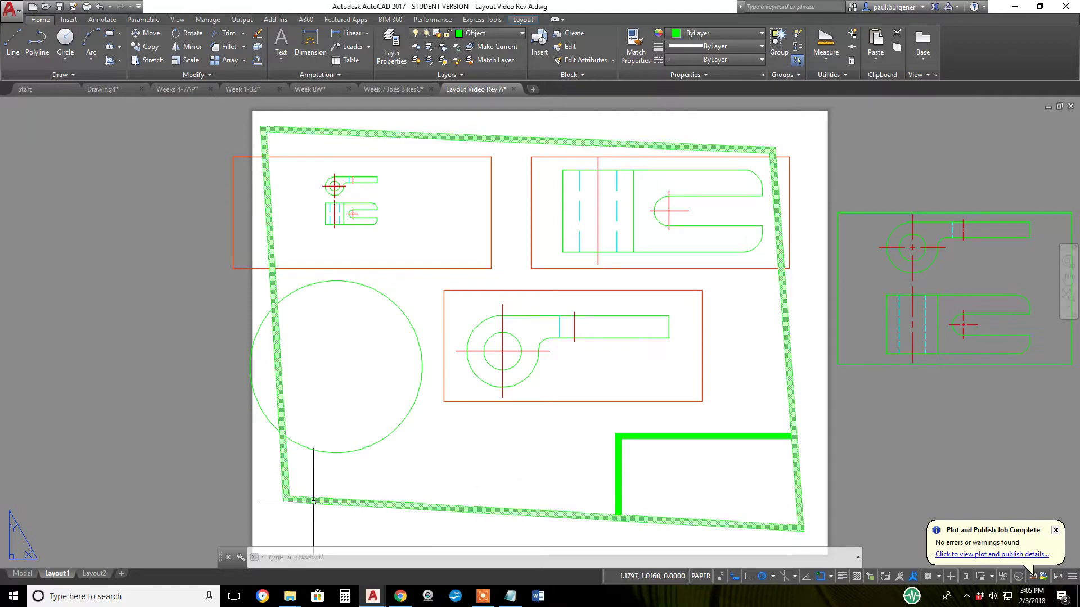
# - Rename Layout1 as "Asize color"
pyautogui.moveTo(60, 578)
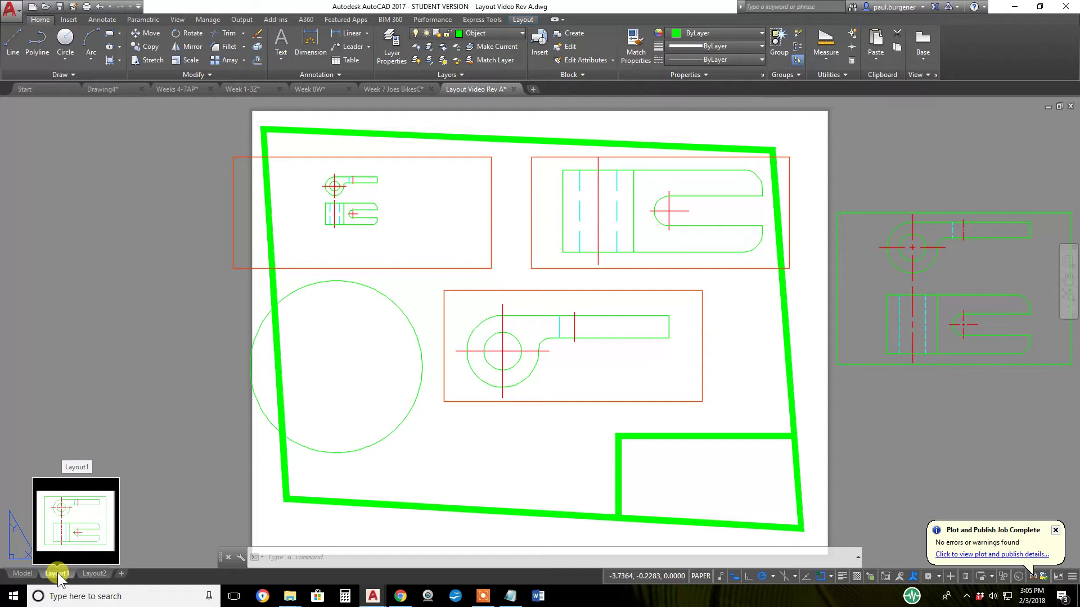
pyautogui.rightClick(59, 576)
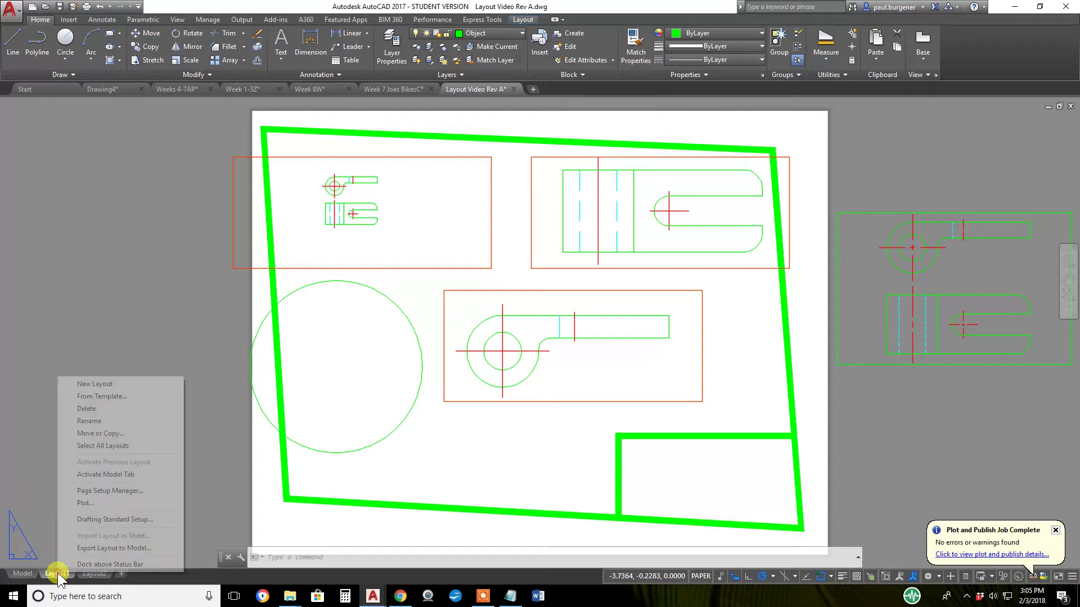
pyautogui.click(90, 421)
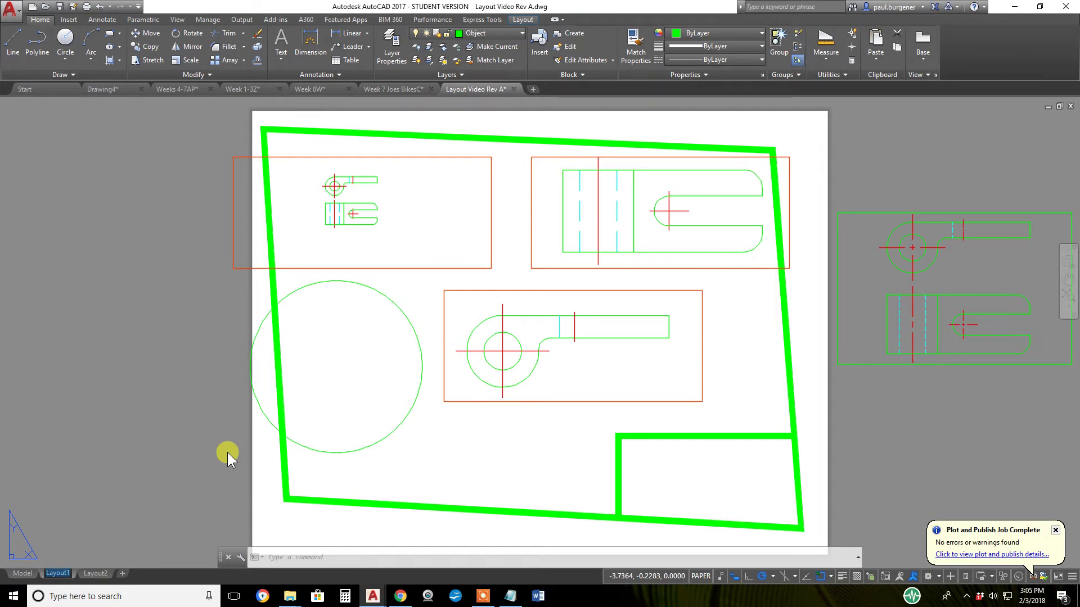
pyautogui.write('Asiz')
pyautogui.press('BackSpace')
pyautogui.write('ze')
pyautogui.press('Return')
pyautogui.write('color')
pyautogui.moveTo(64, 579)
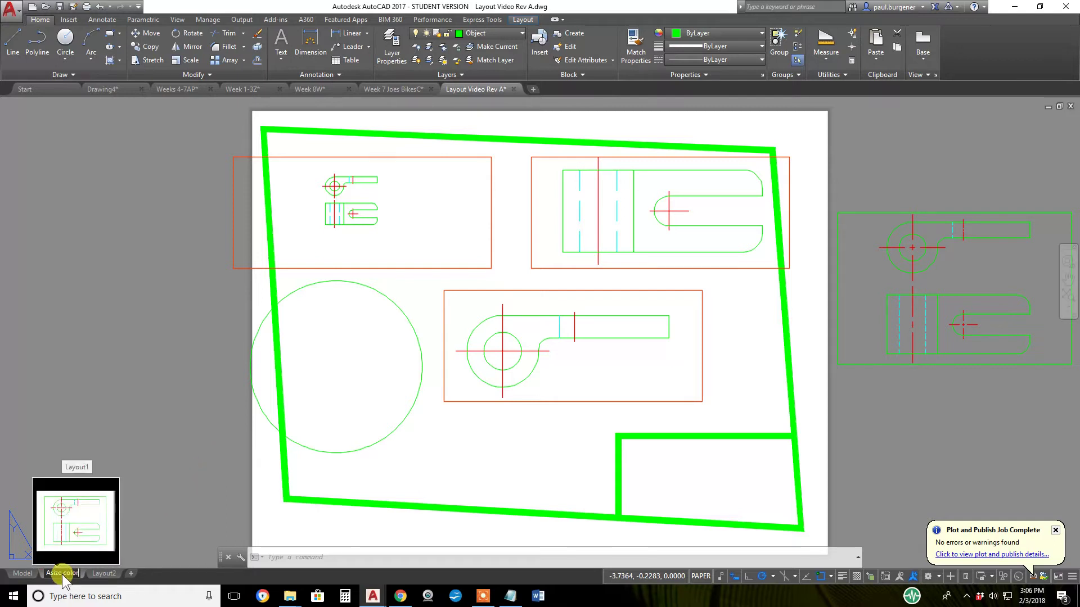
pyautogui.press('Return')
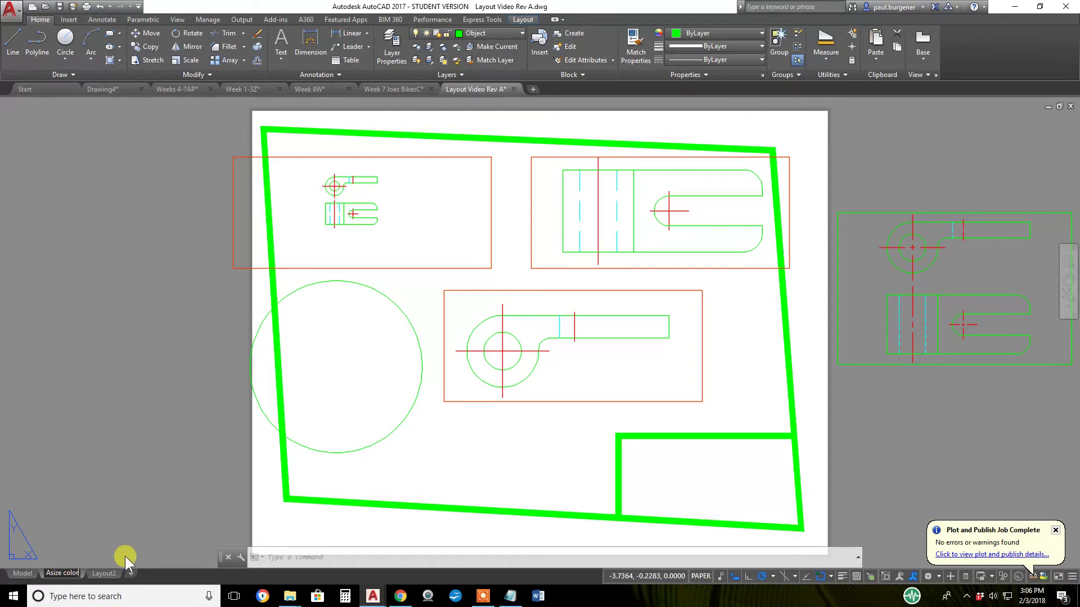
pyautogui.doubleClick(58, 573)
pyautogui.press('Return')
# - Create a copy of the Asize color layout and place it before Layout2
pyautogui.rightClick(66, 577)
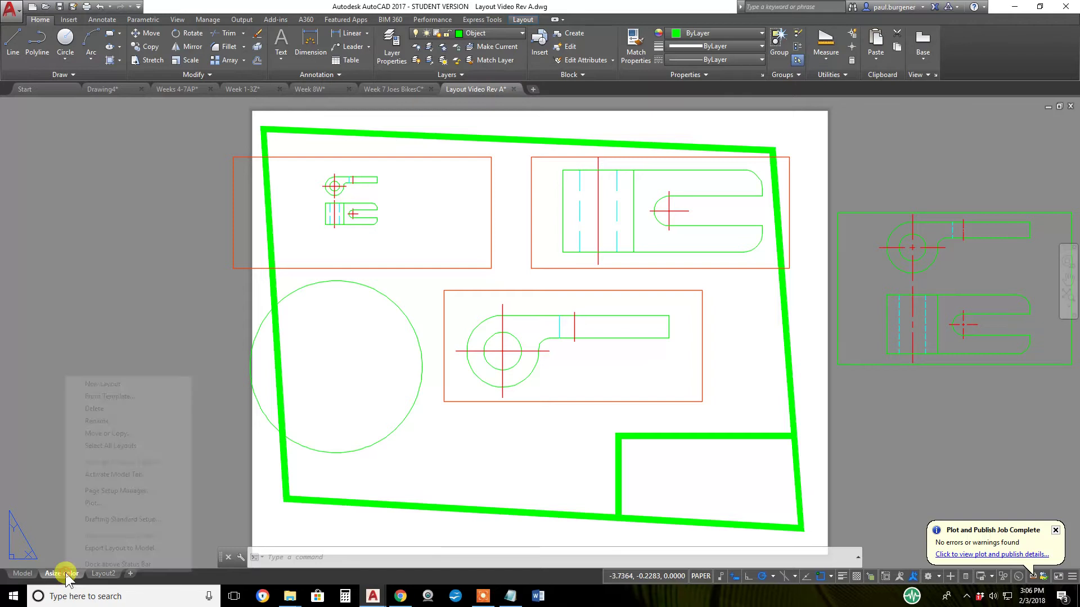
pyautogui.click(123, 433)
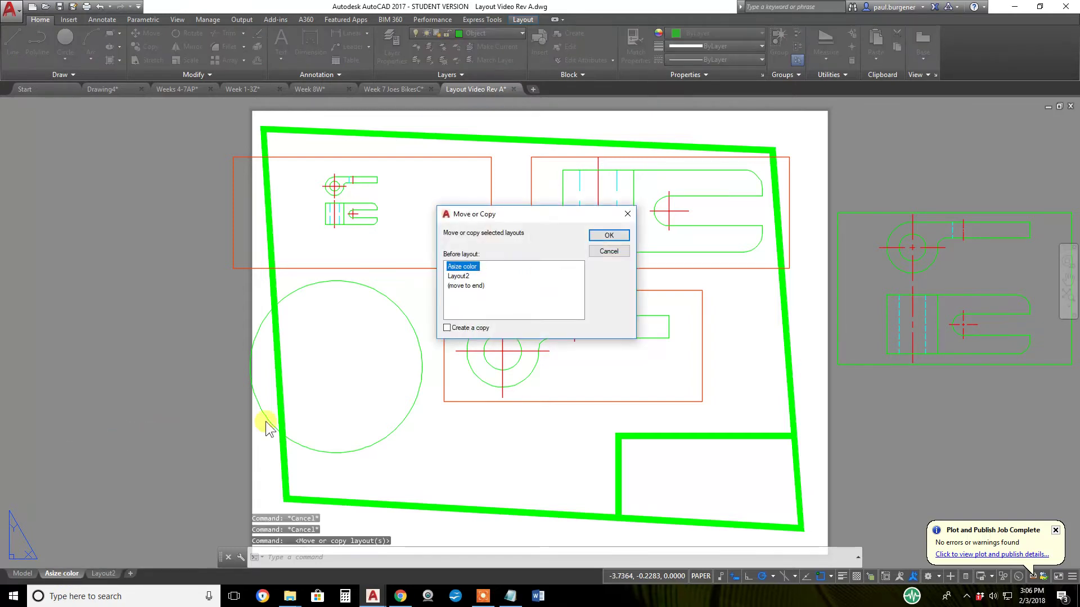
pyautogui.click(448, 328)
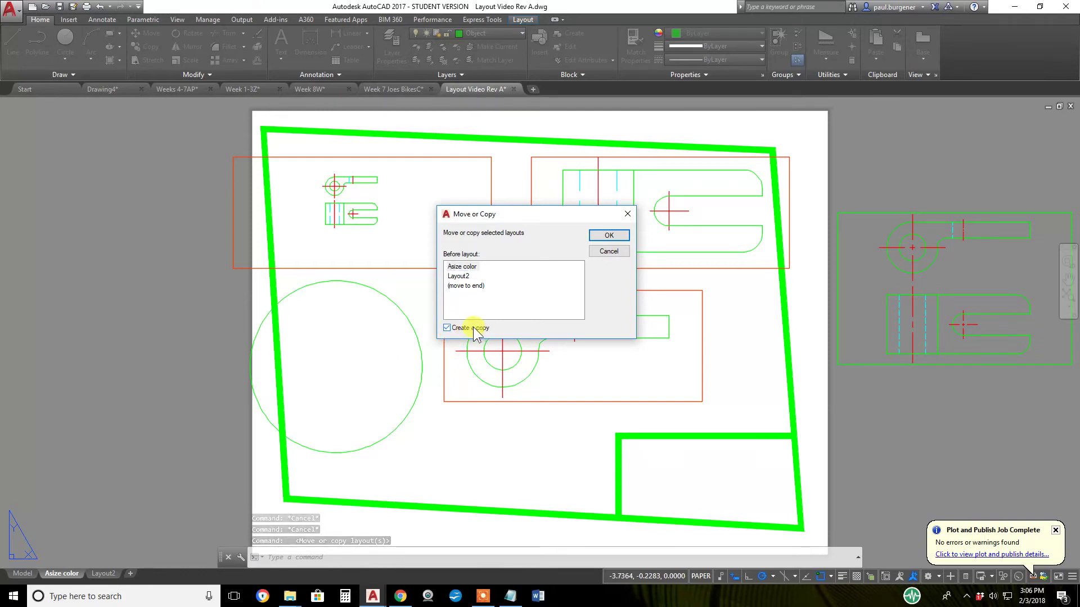
pyautogui.click(453, 277)
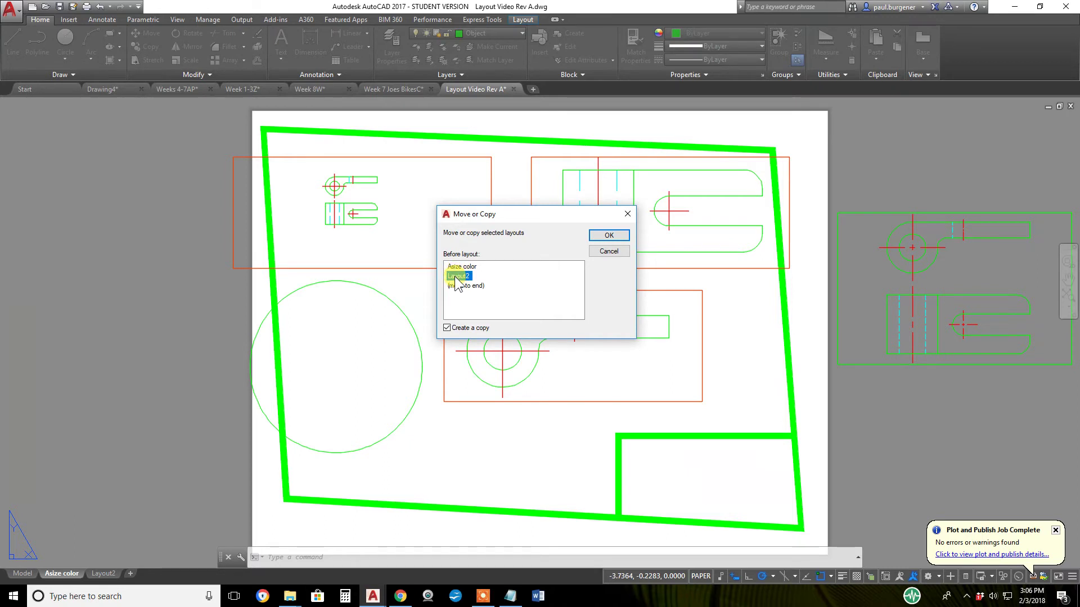
pyautogui.click(609, 239)
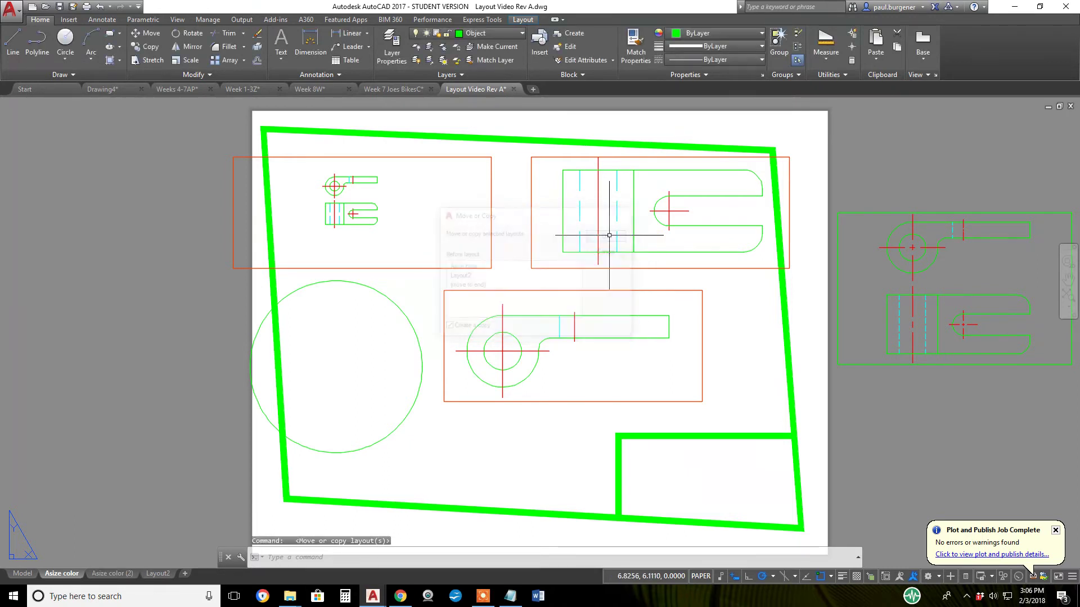
# - On the copied layout, move the large circle up and to the right so it overlaps all three viewports
pyautogui.click(113, 572)
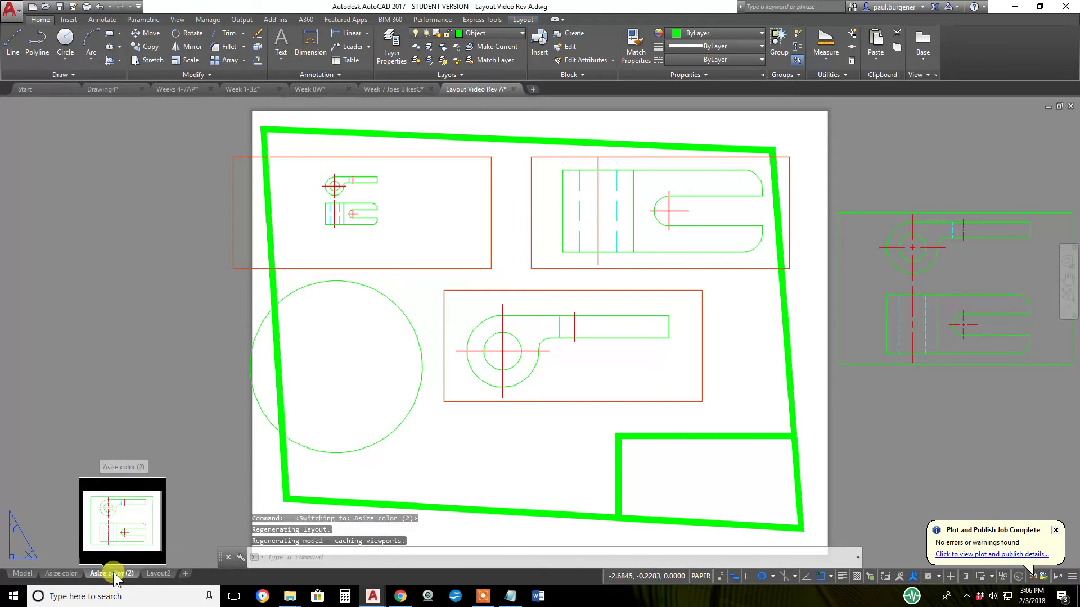
pyautogui.write('m')
pyautogui.press('Return')
pyautogui.click(416, 447)
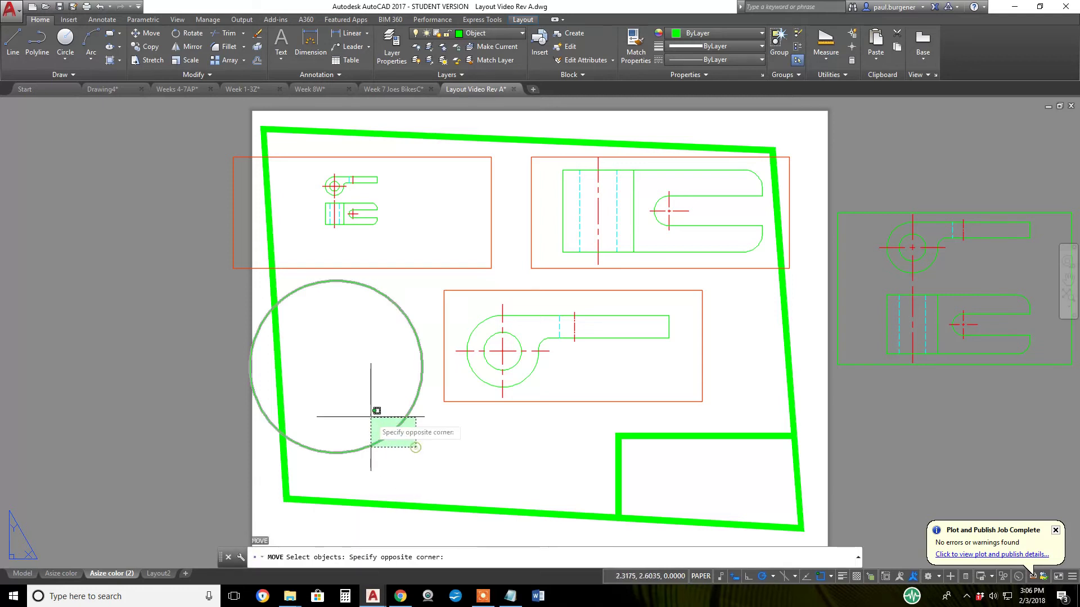
pyautogui.click(371, 417)
pyautogui.press('Return')
pyautogui.click(349, 377)
pyautogui.click(509, 299)
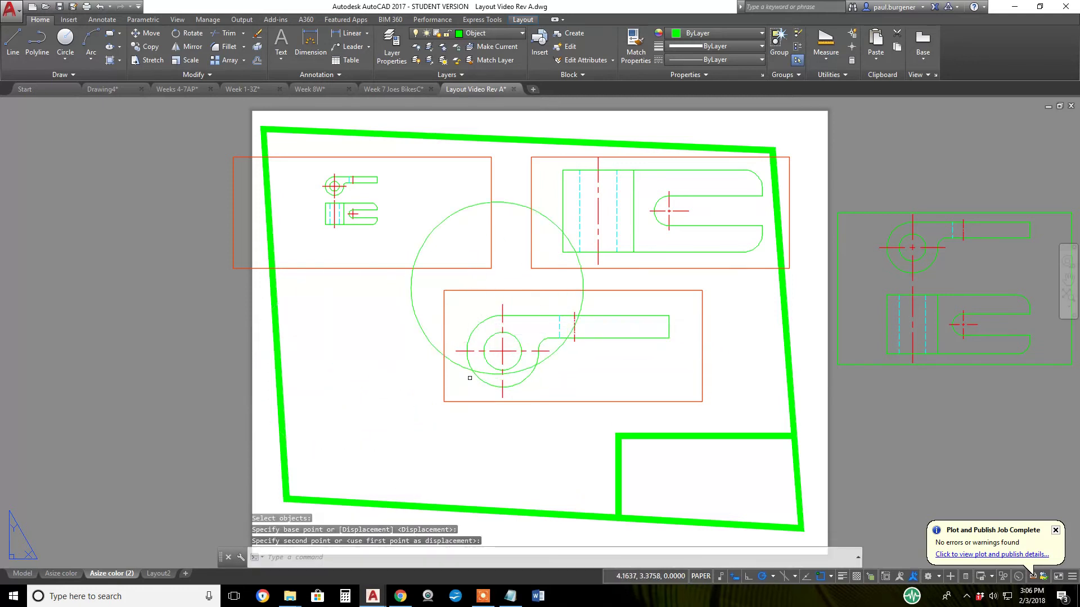
# - Switch back and forth between the Asize color layout and its copy to compare the circle's position
pyautogui.click(62, 573)
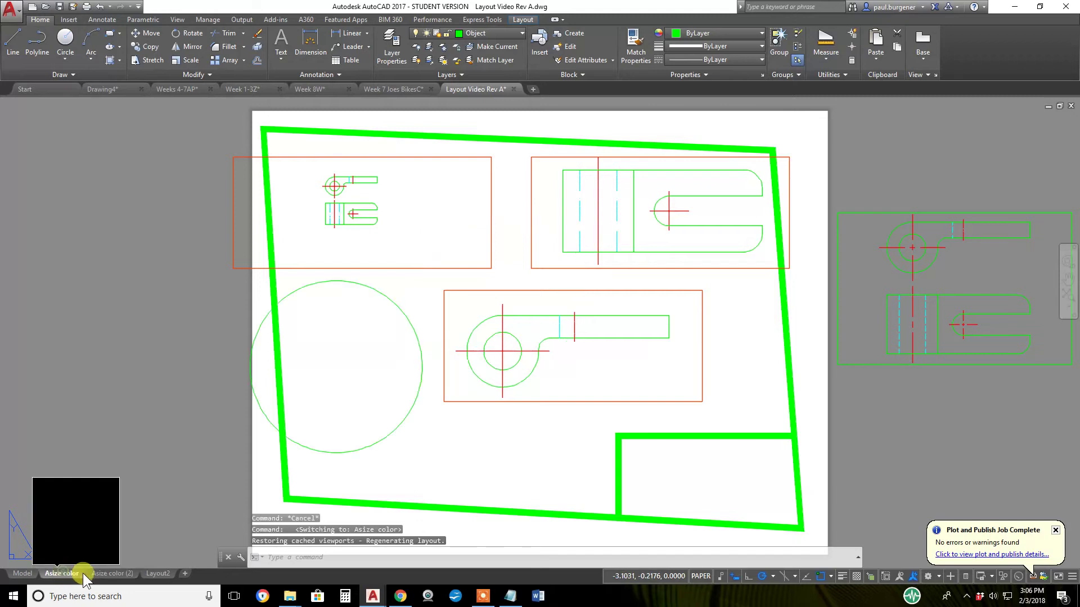
pyautogui.click(115, 574)
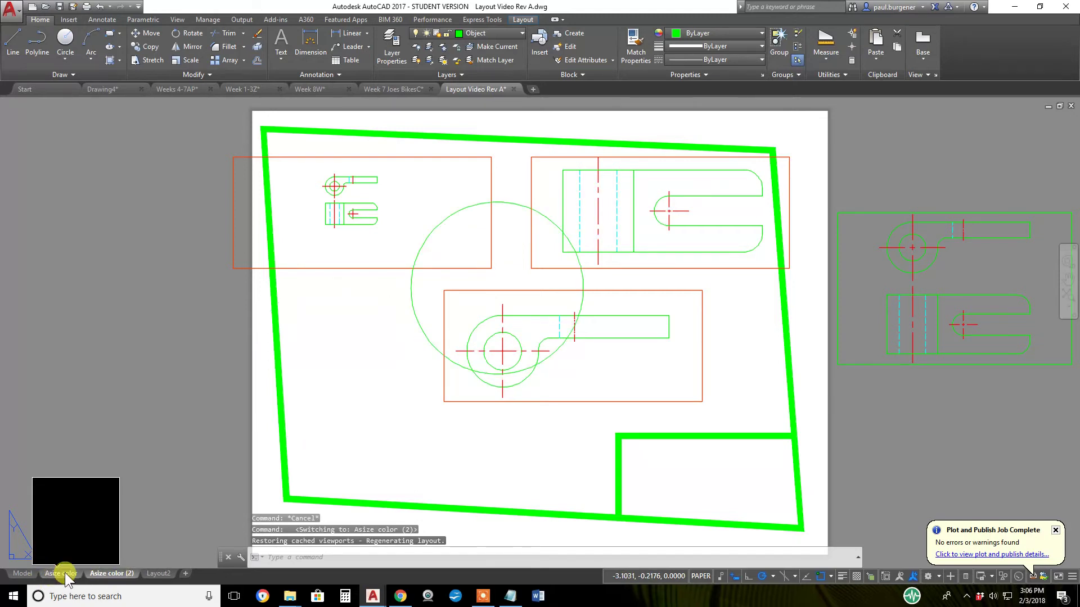
pyautogui.click(65, 572)
pyautogui.click(103, 574)
pyautogui.click(55, 570)
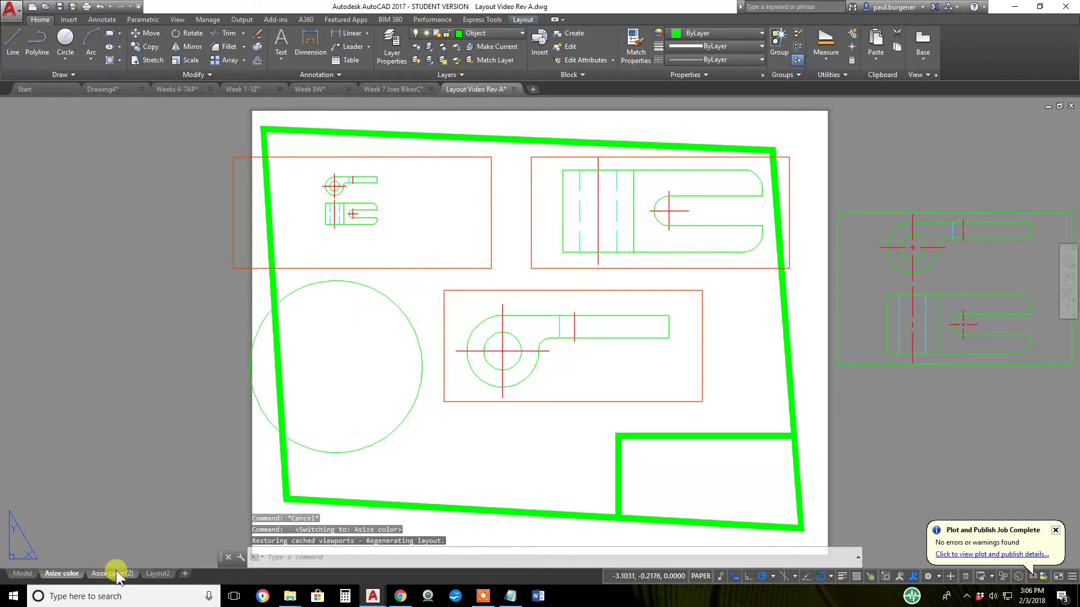
pyautogui.click(116, 572)
pyautogui.click(55, 571)
# - Rename the copied layout as "Aszie 3 VPs"
pyautogui.rightClick(113, 573)
pyautogui.click(146, 422)
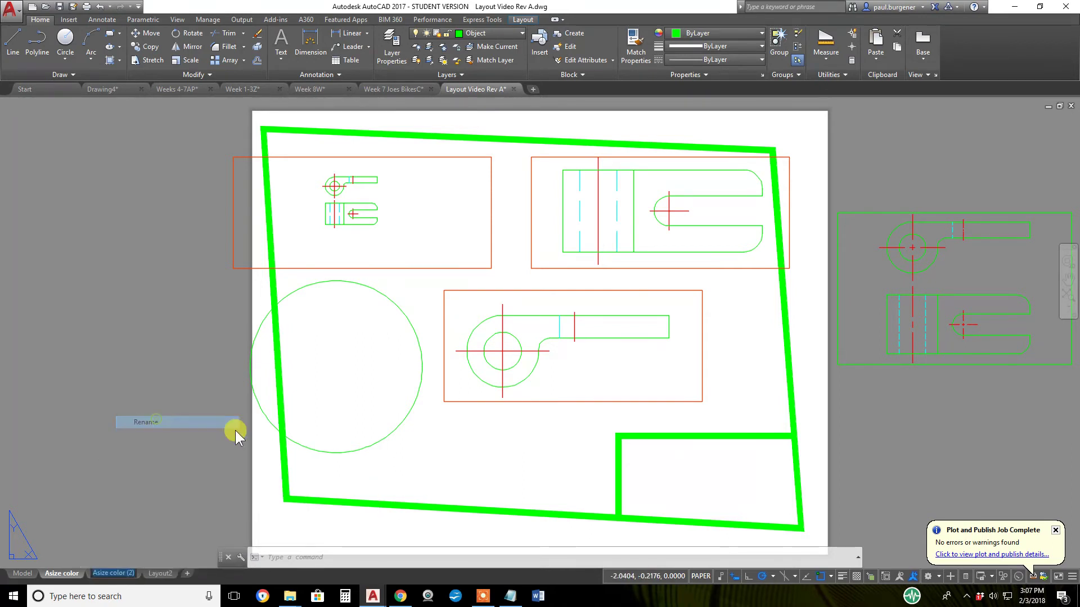
pyautogui.write('Aszie 3 VPs')
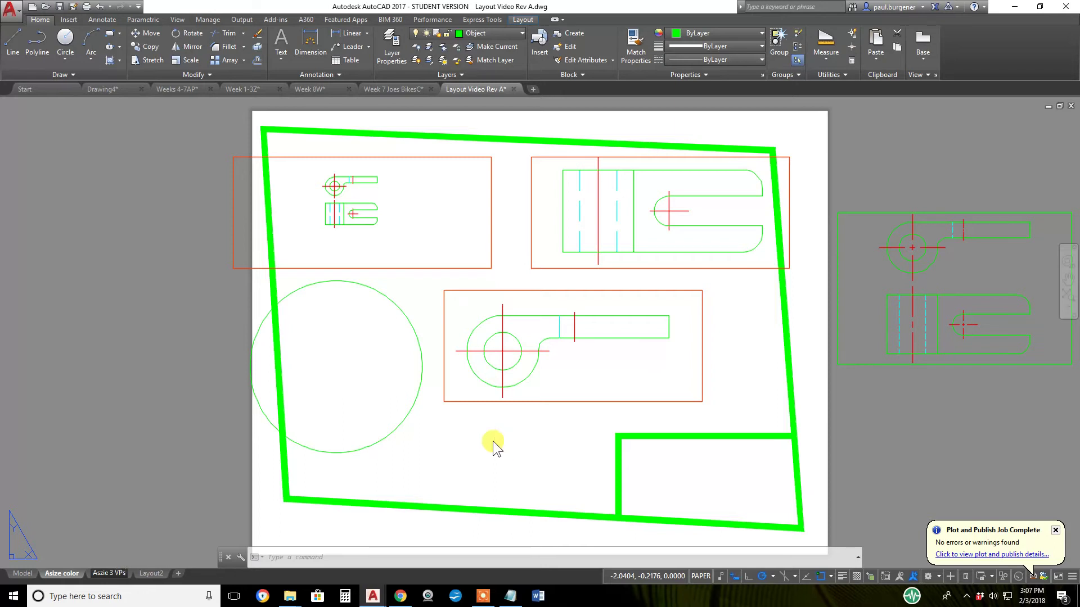
pyautogui.click(467, 423)
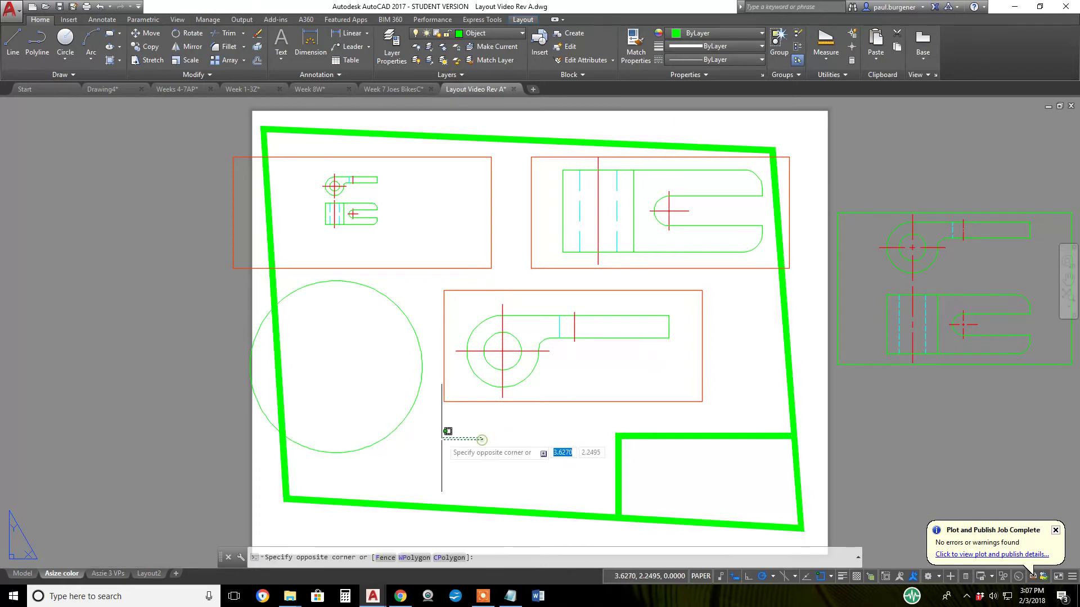
pyautogui.click(595, 383)
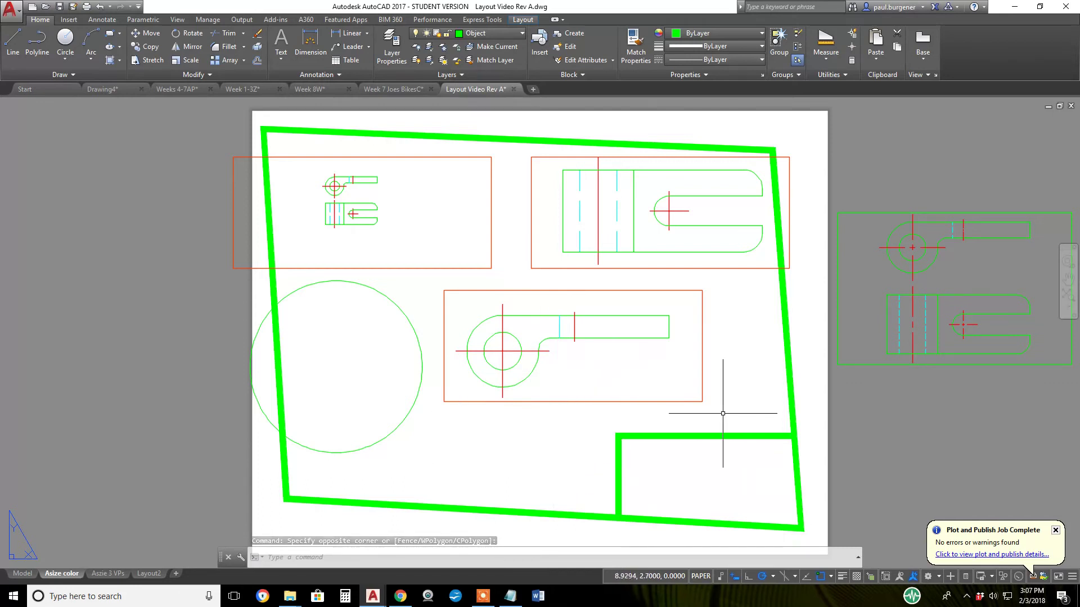
# - Erase the upper-right and lower-middle viewports from the Asize color layout
pyautogui.write('e')
pyautogui.press('Return')
pyautogui.click(730, 371)
pyautogui.click(507, 162)
pyautogui.press('Return')
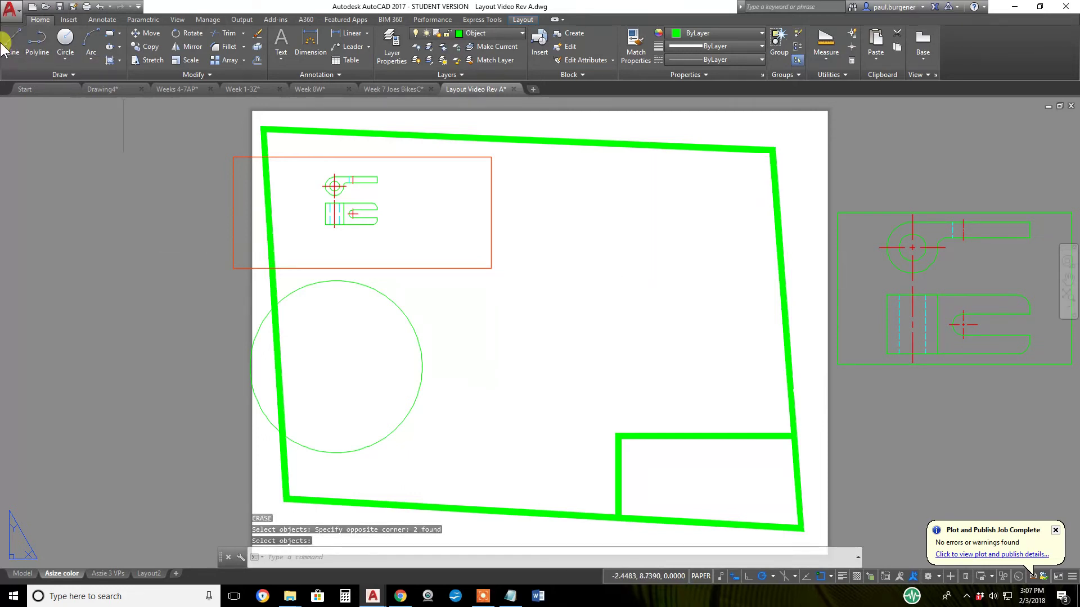
# - Start a wide polyline in the empty upper-right area of the sheet with a horizontal top edge and a stepped side of straight segments
pyautogui.click(43, 39)
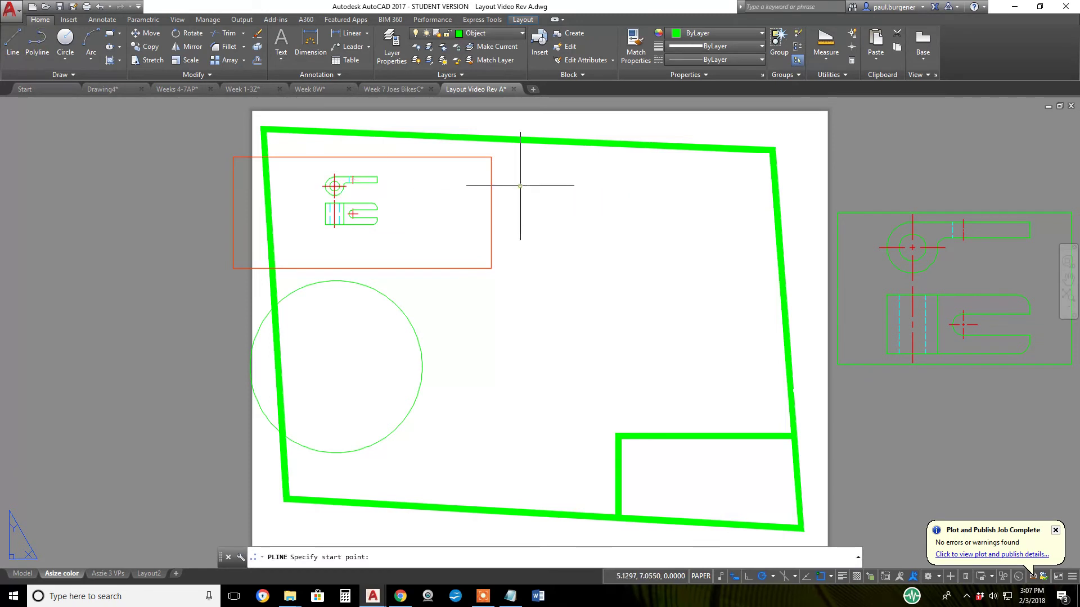
pyautogui.click(521, 186)
pyautogui.click(683, 186)
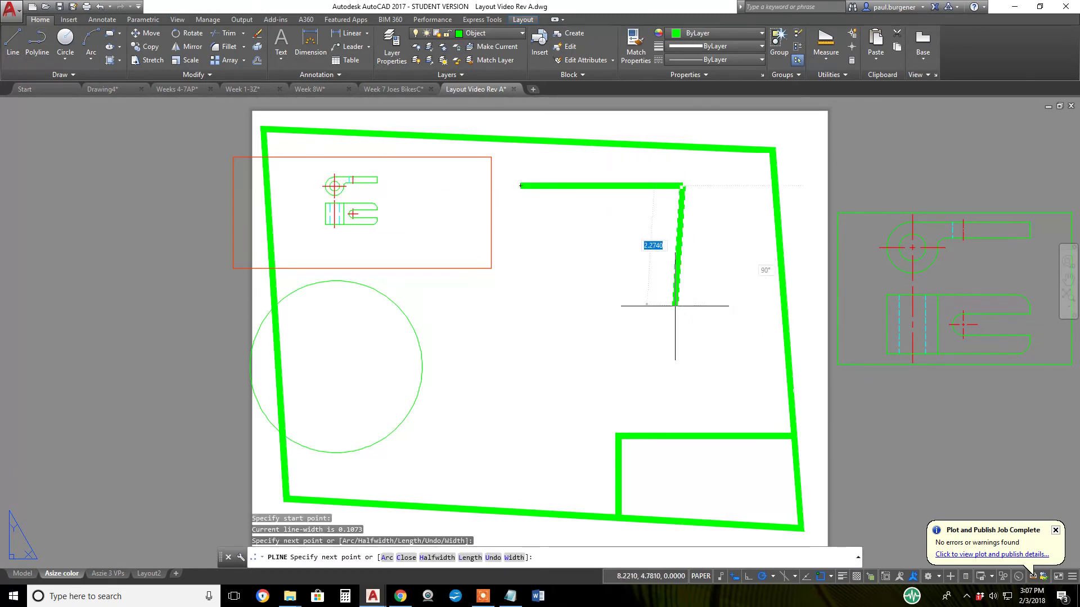
pyautogui.click(676, 305)
pyautogui.click(703, 305)
pyautogui.click(704, 360)
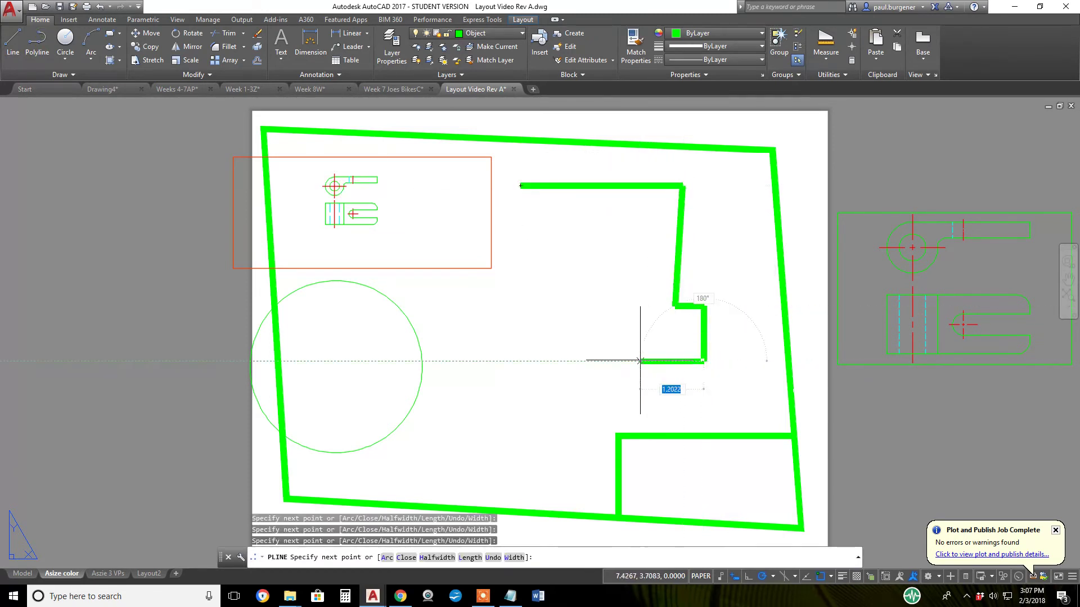
# - Continue the polyline with a bottom edge, two arc segments and a short straight segment, and close it back to its start
pyautogui.rightClick(526, 342)
pyautogui.click(549, 390)
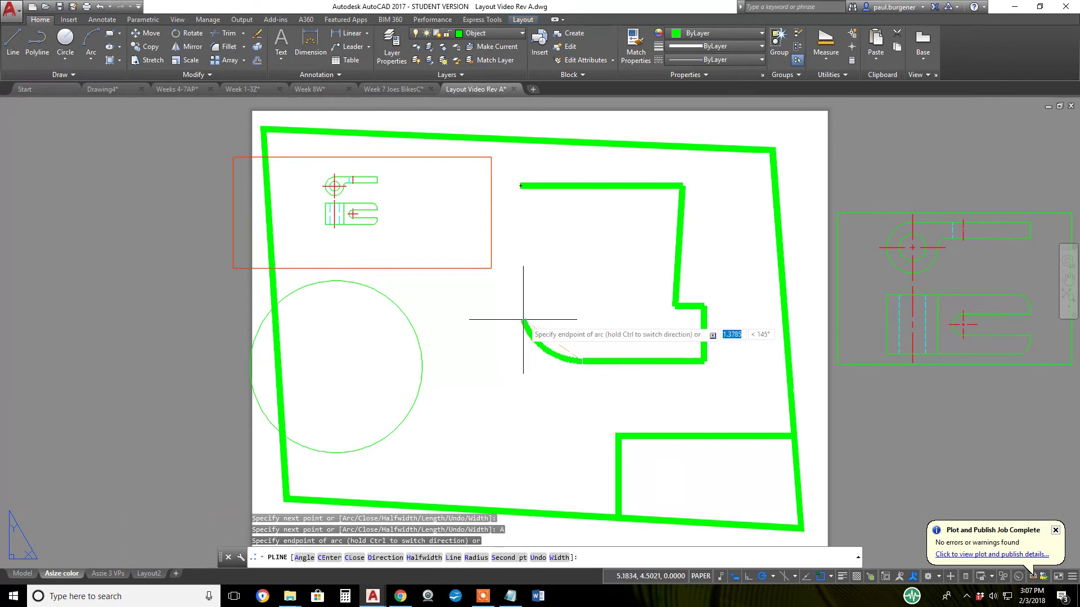
pyautogui.rightClick(573, 264)
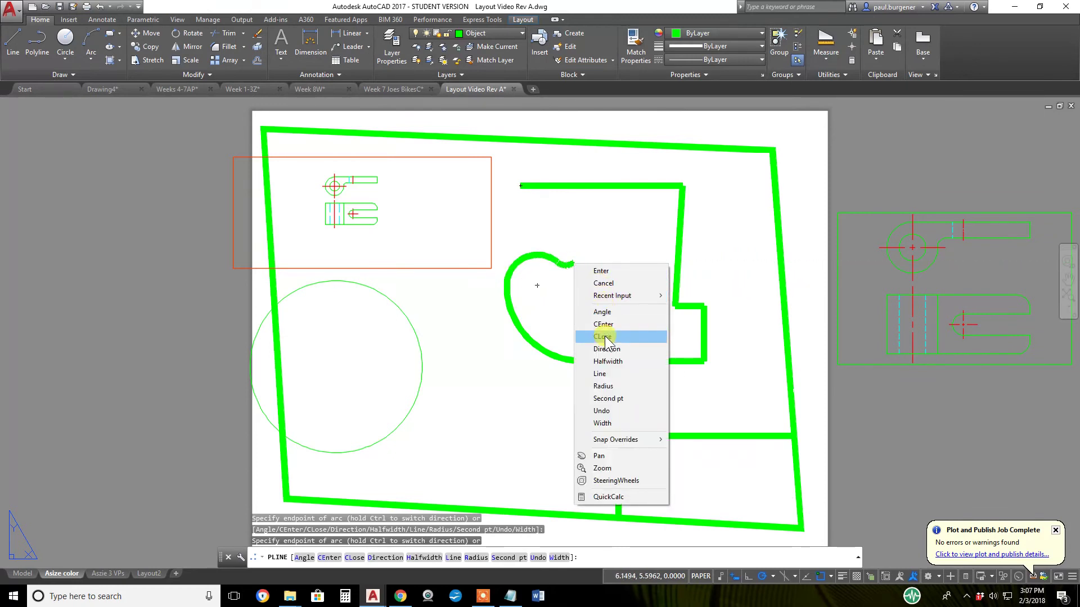
pyautogui.click(610, 374)
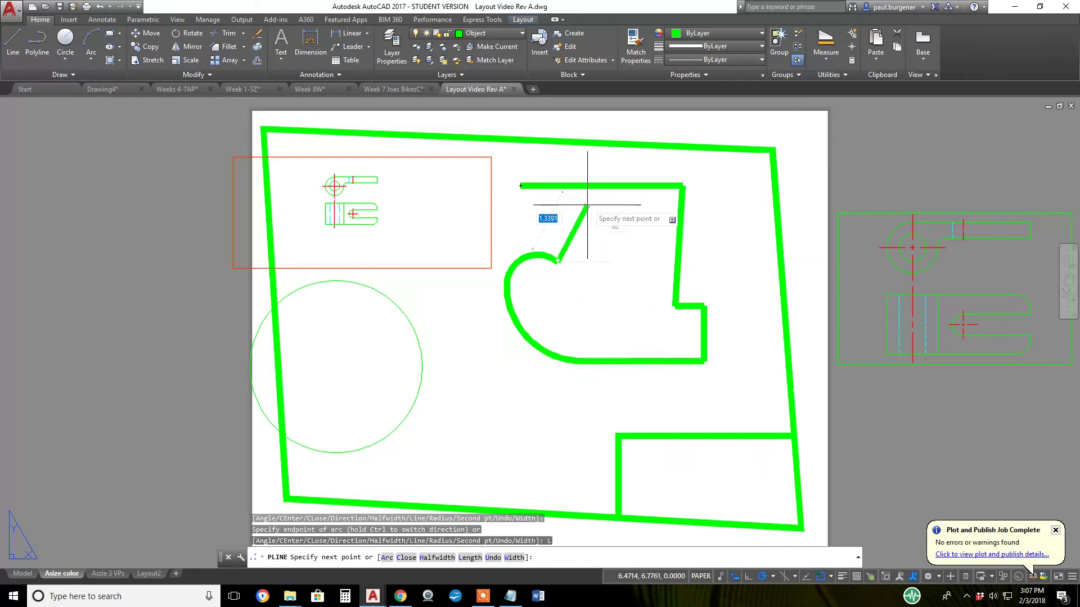
pyautogui.click(568, 211)
pyautogui.rightClick(623, 211)
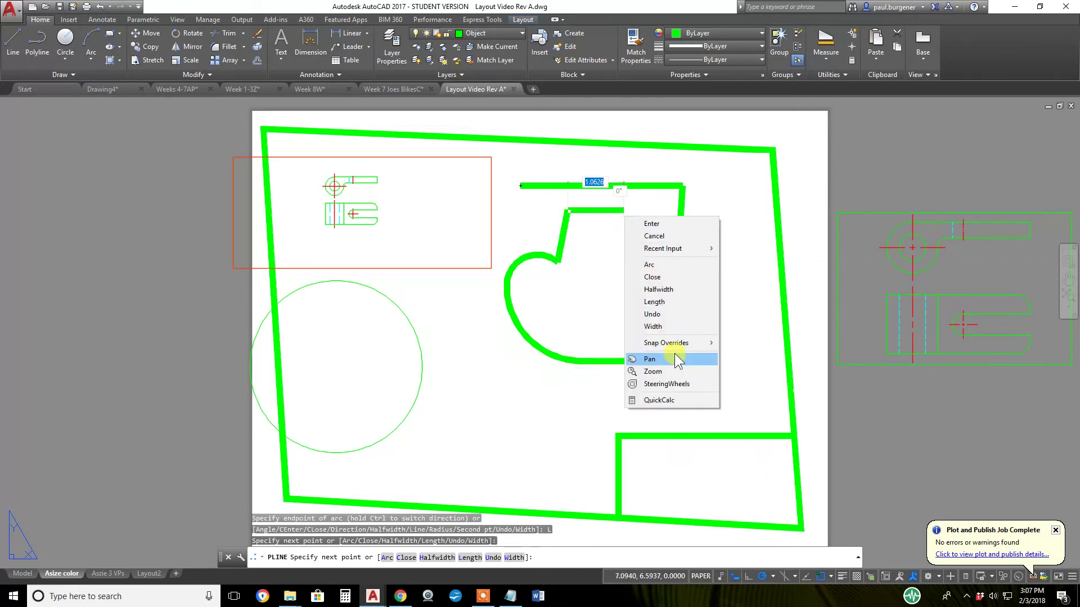
pyautogui.click(664, 277)
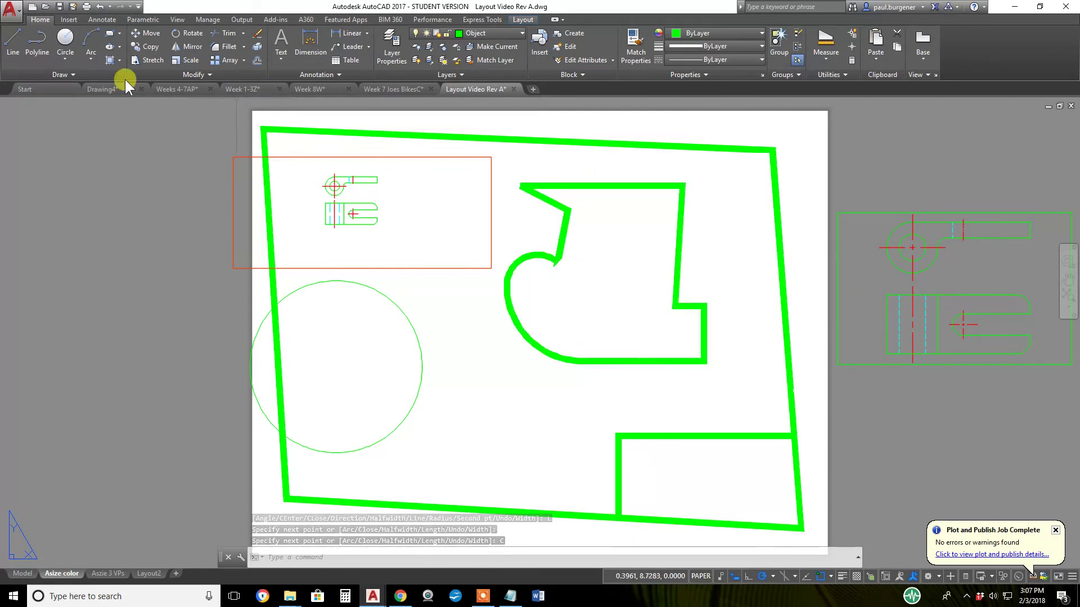
# - Edit the new closed polyline to set the width of all its segments to 0
pyautogui.click(205, 75)
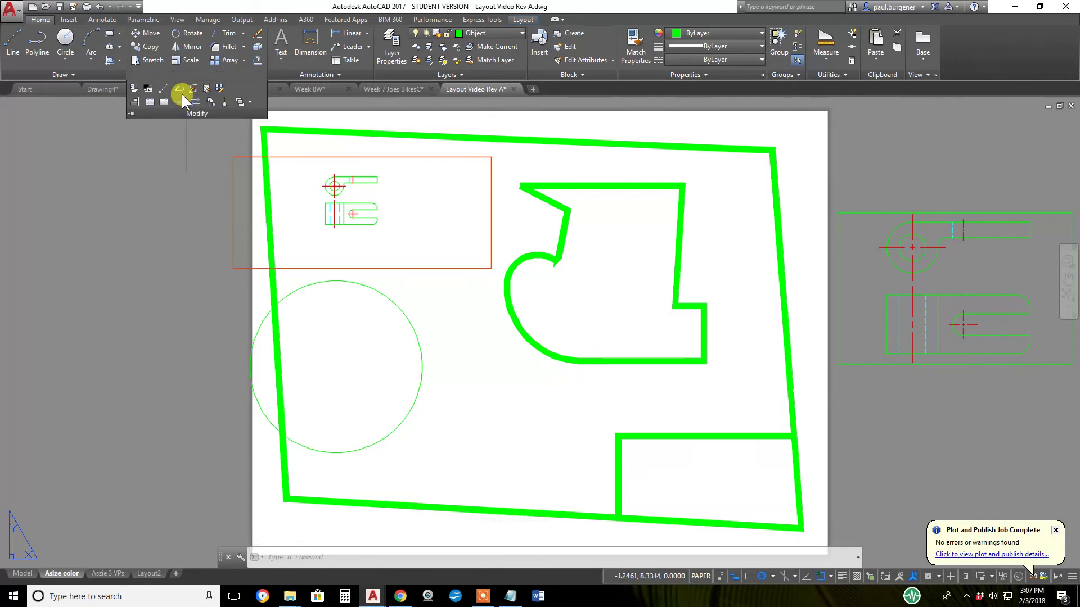
pyautogui.click(180, 89)
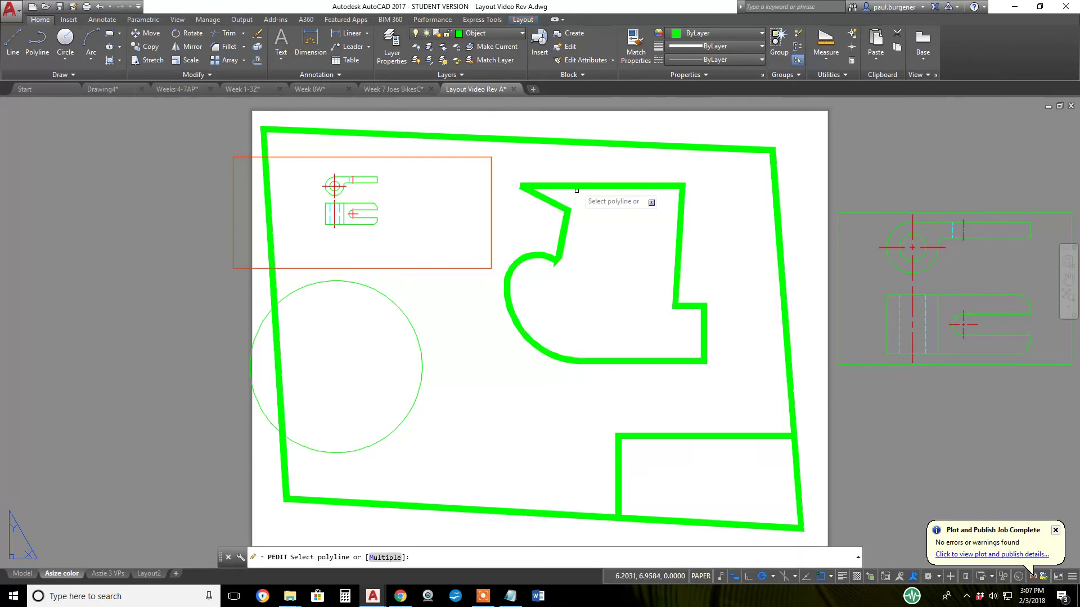
pyautogui.click(594, 185)
pyautogui.click(612, 259)
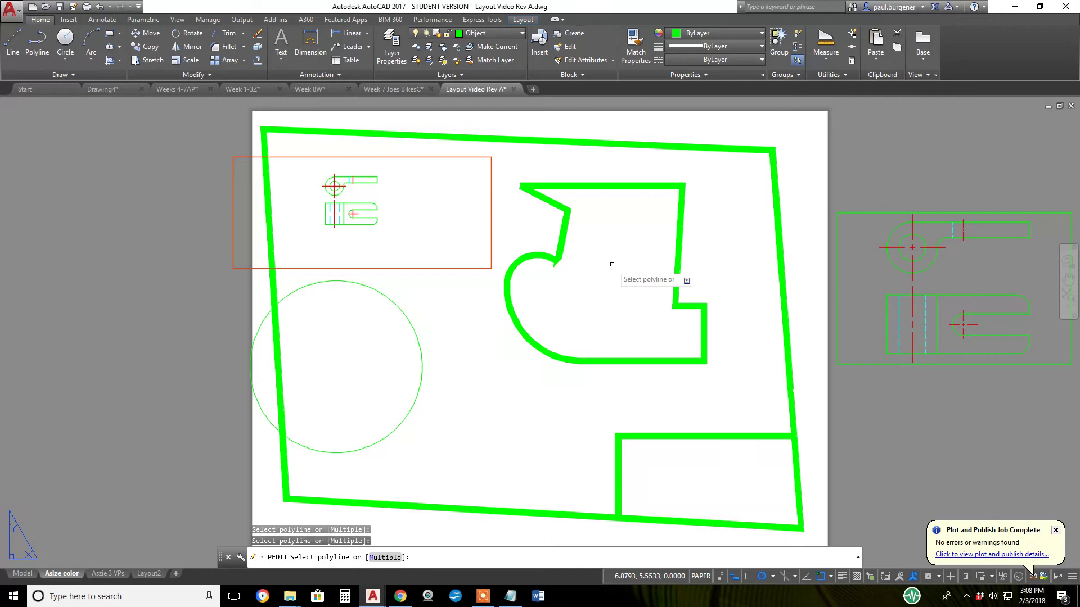
pyautogui.click(588, 189)
pyautogui.click(575, 185)
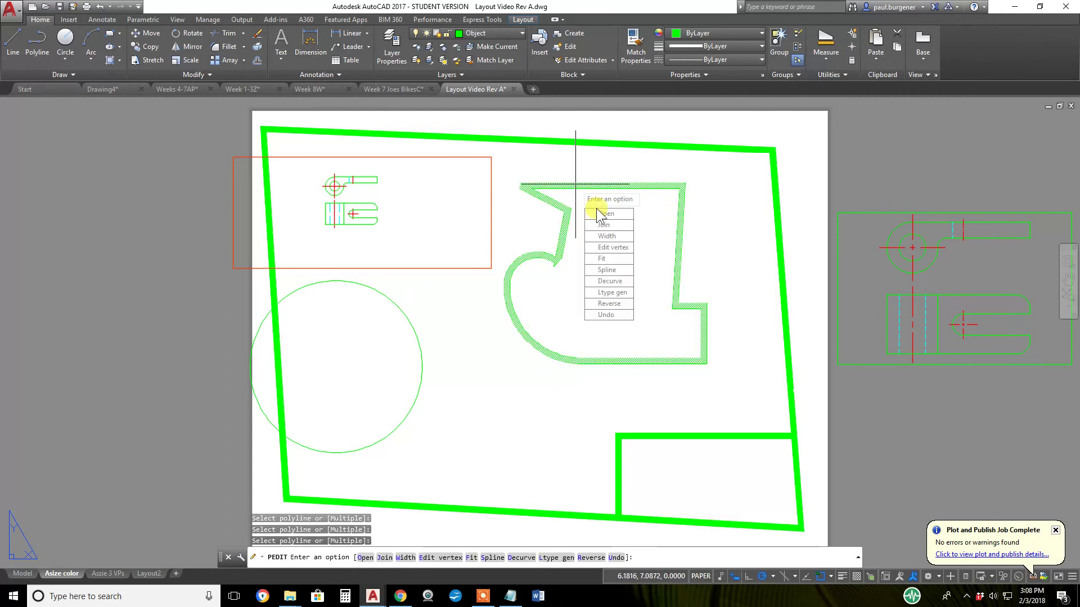
pyautogui.click(610, 237)
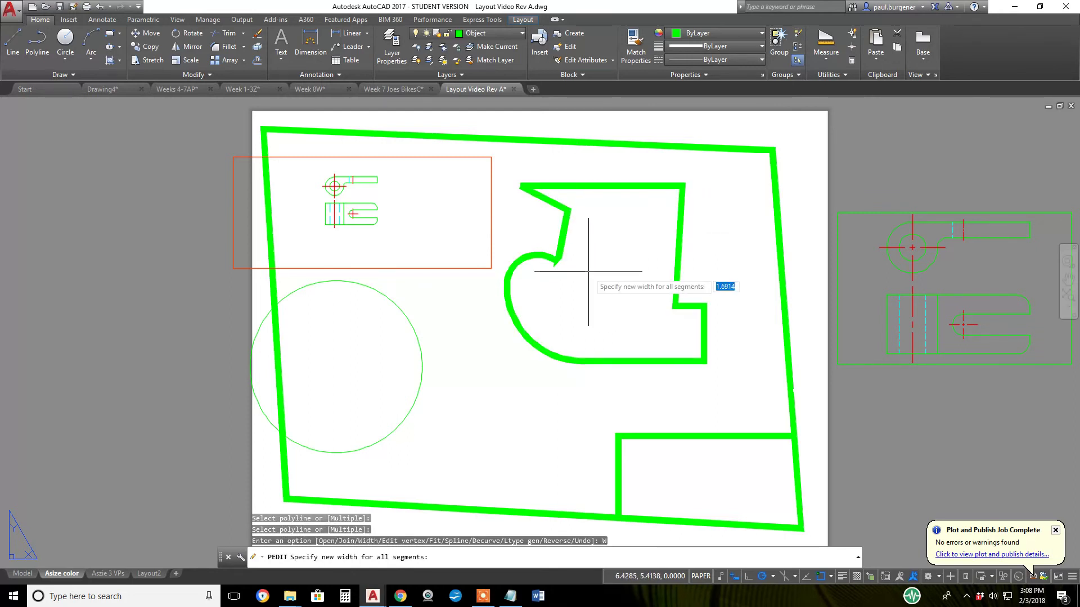
pyautogui.press('Return')
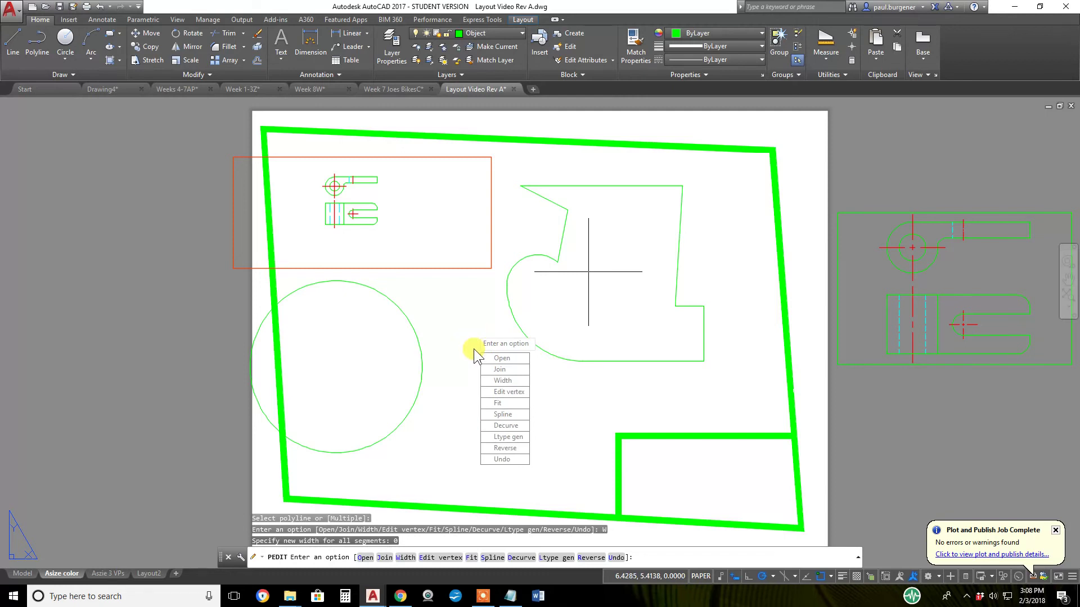
pyautogui.press('Escape')
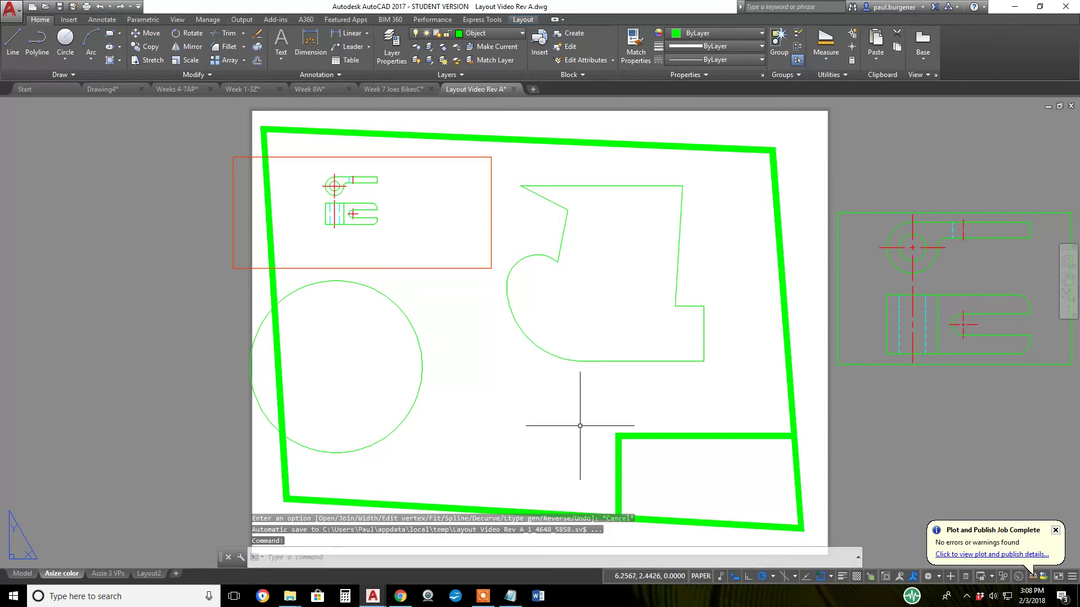
# - Move the circle and the closed polyline to the Vports layer and make Vports the current layer
pyautogui.click(592, 402)
pyautogui.click(349, 361)
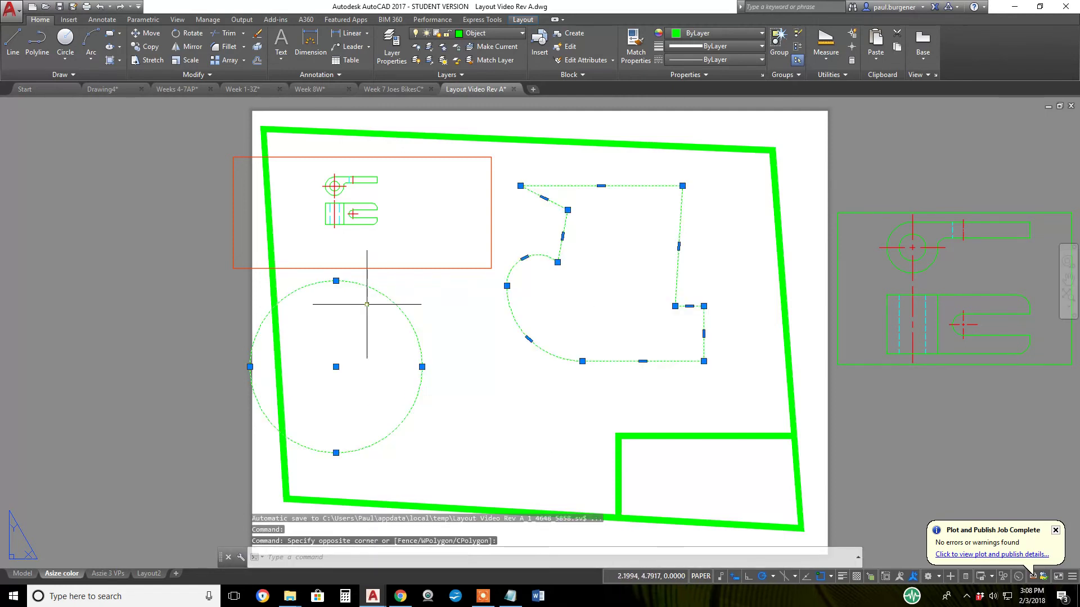
pyautogui.click(492, 34)
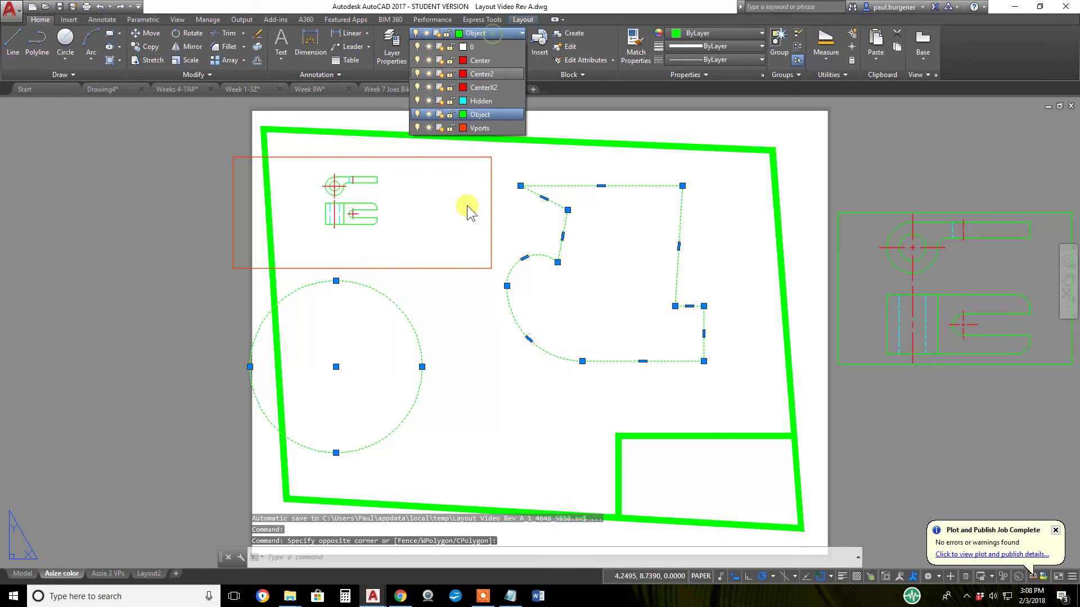
pyautogui.click(480, 127)
pyautogui.press('Escape')
pyautogui.click(492, 34)
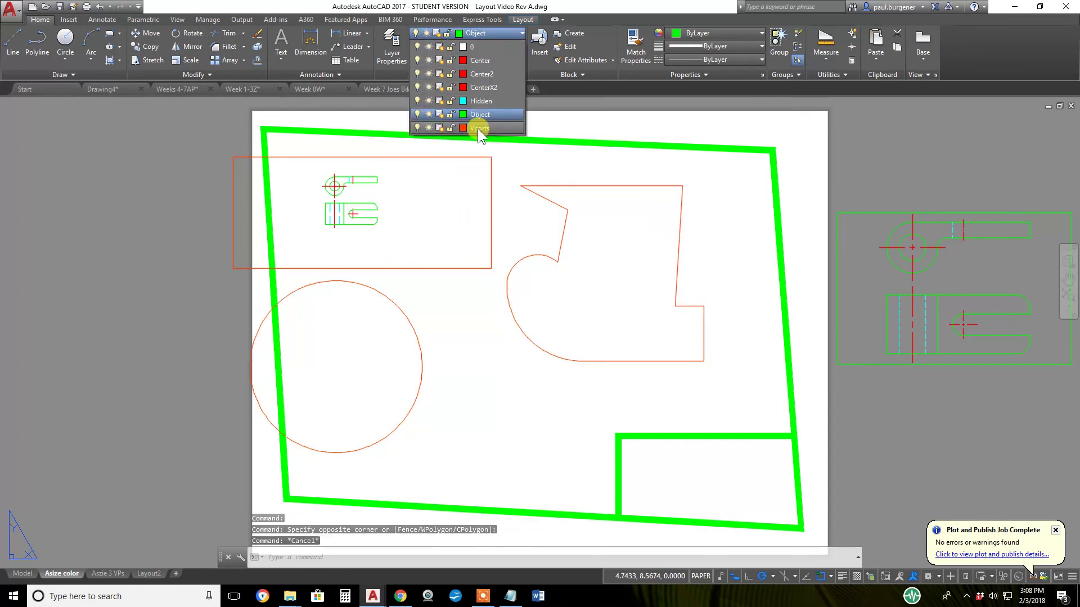
pyautogui.click(478, 129)
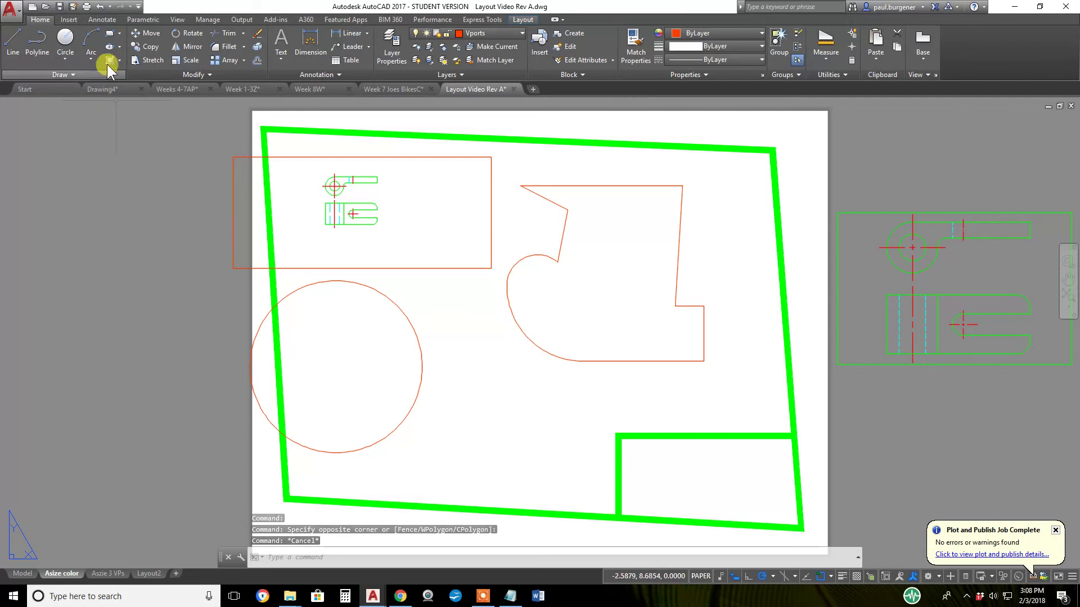
# - Convert the circle and the irregular closed polyline into layout viewports using the Object viewport option
pyautogui.click(66, 38)
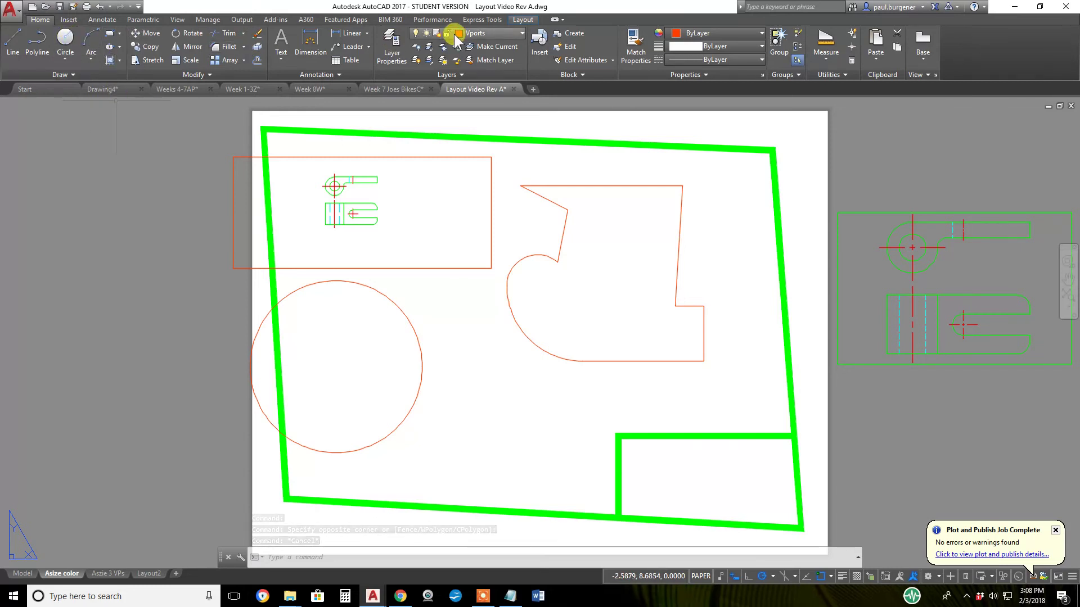
pyautogui.click(523, 19)
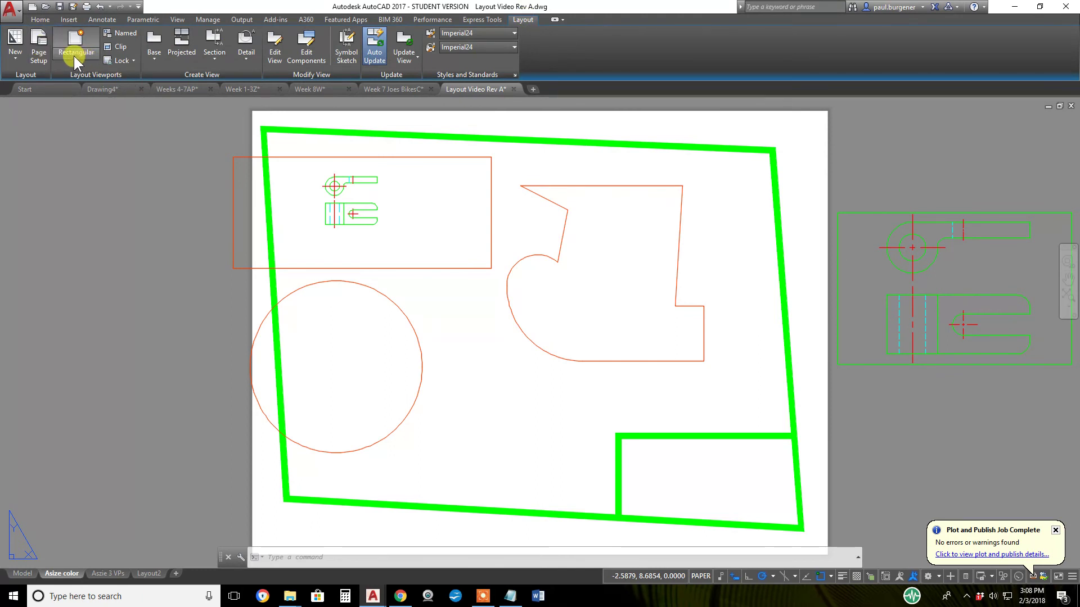
pyautogui.click(73, 56)
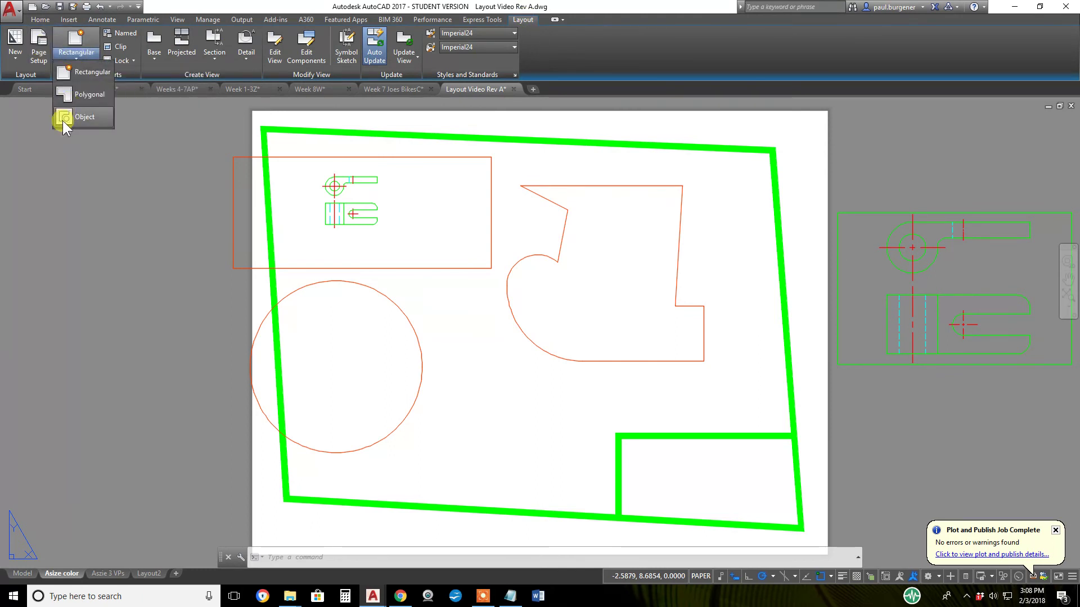
pyautogui.click(79, 116)
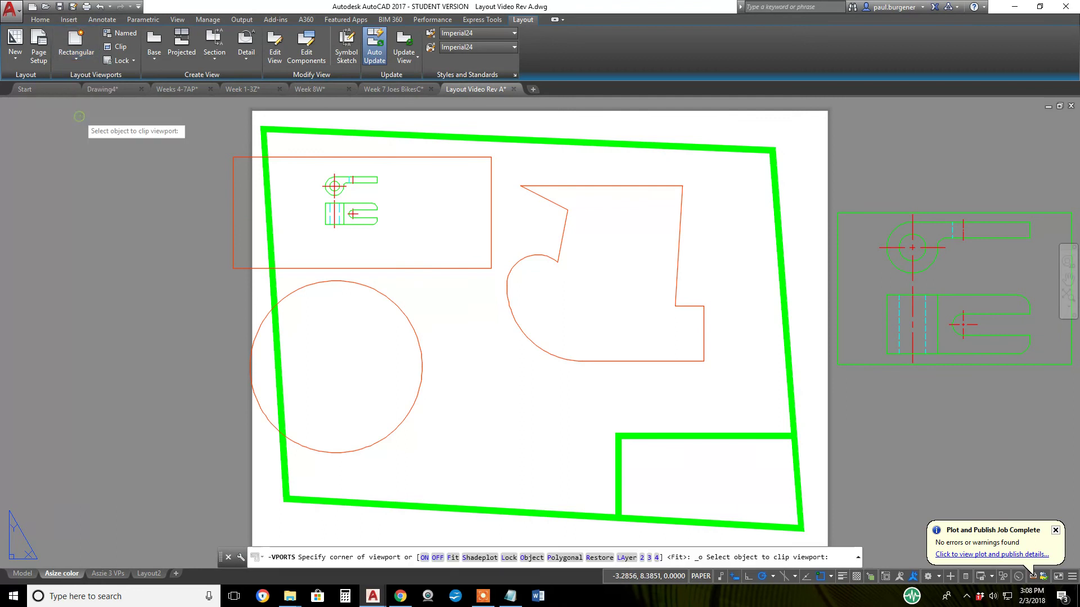
pyautogui.click(357, 285)
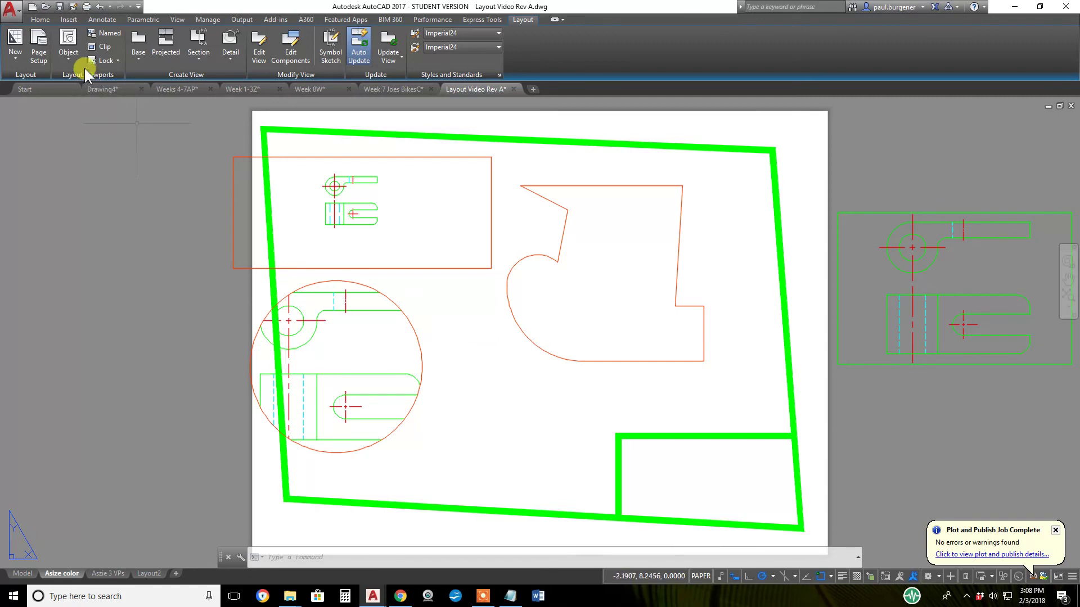
pyautogui.click(68, 40)
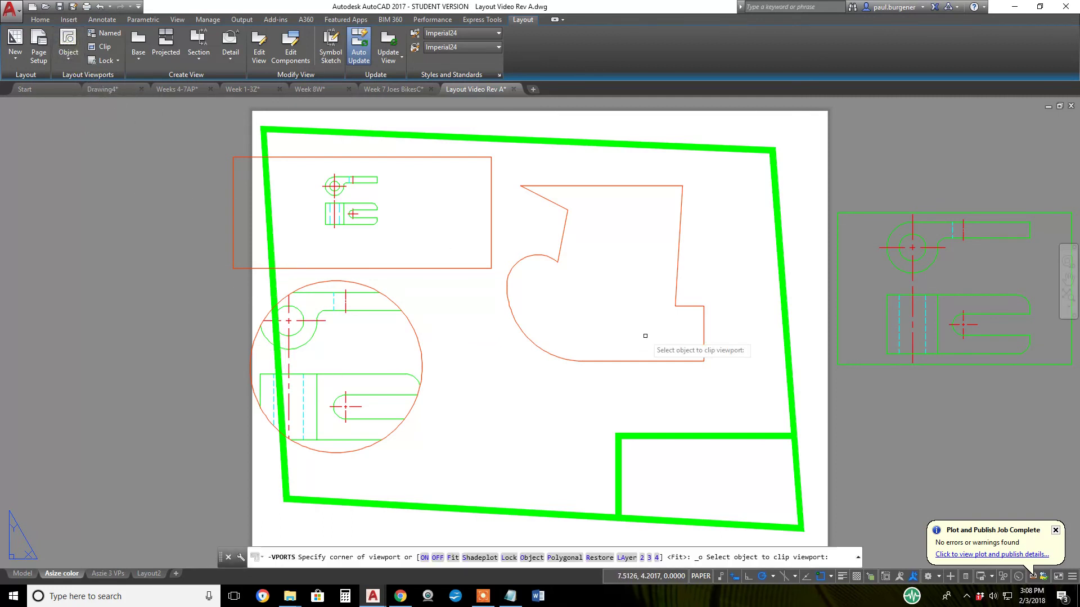
pyautogui.click(600, 360)
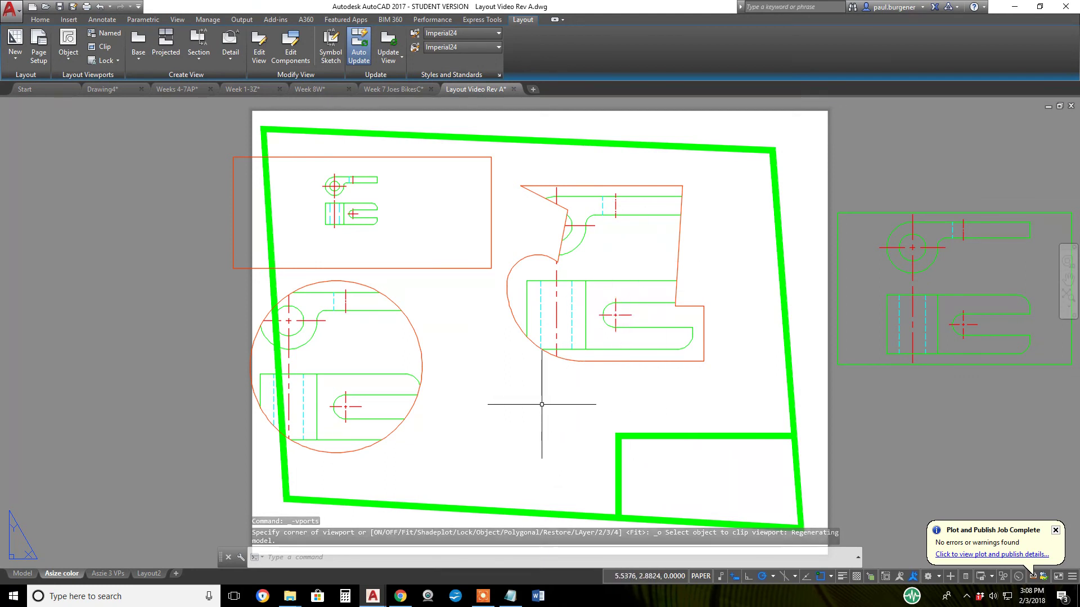
# - Reshape the irregular viewport by stretching its bottom vertex down and to the left and bulging the adjoining arc outward to the left
pyautogui.click(582, 361)
pyautogui.click(582, 361)
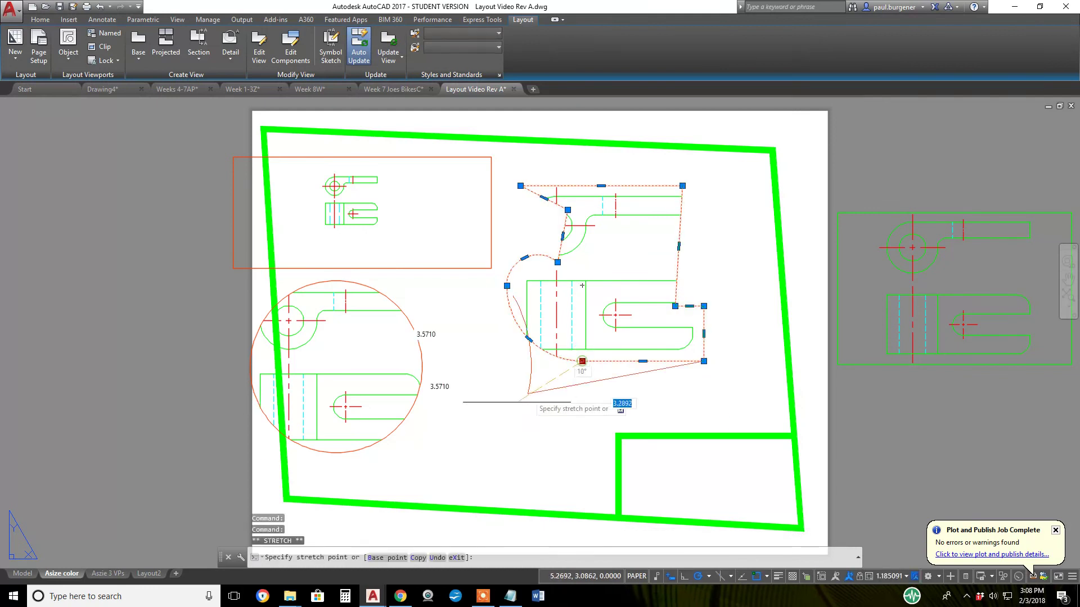
pyautogui.click(528, 352)
pyautogui.click(528, 352)
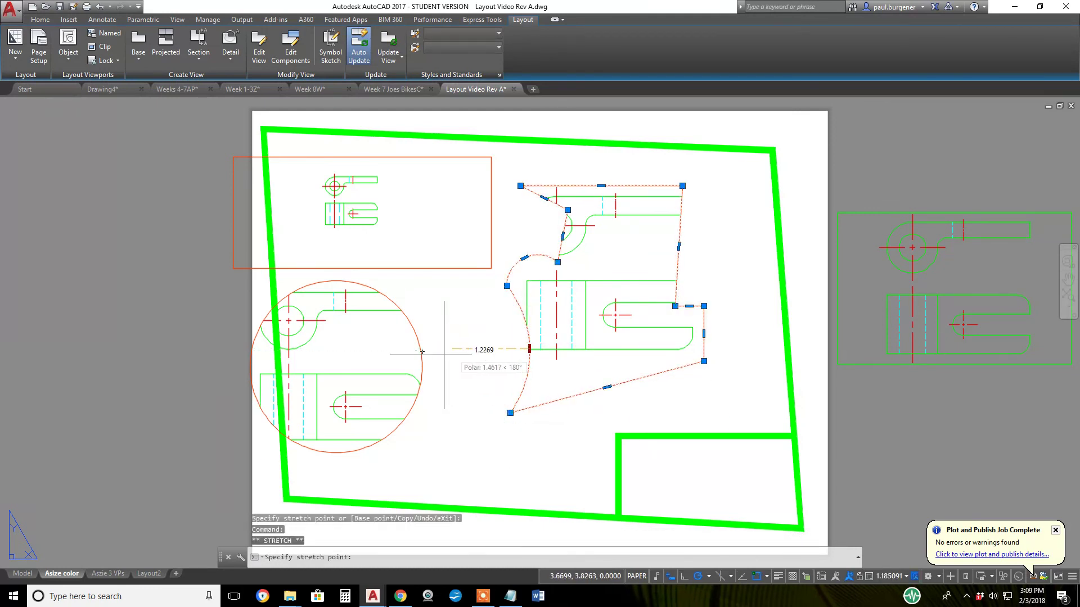
pyautogui.click(442, 354)
# - Enlarge the circular viewport by stretching its radius until both part views fit inside, and clear the selection
pyautogui.click(422, 367)
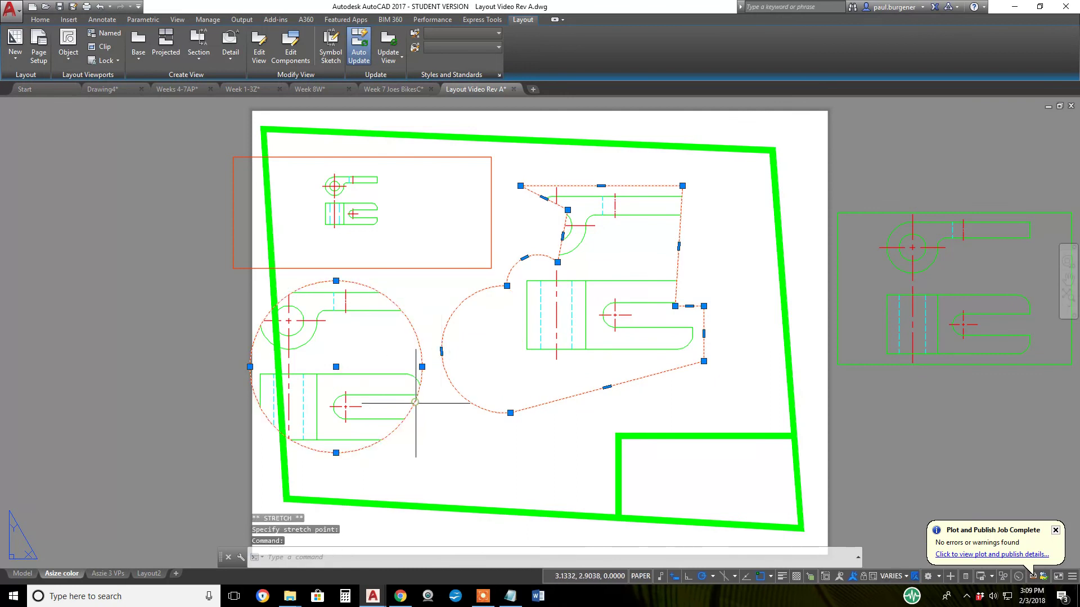
pyautogui.click(421, 367)
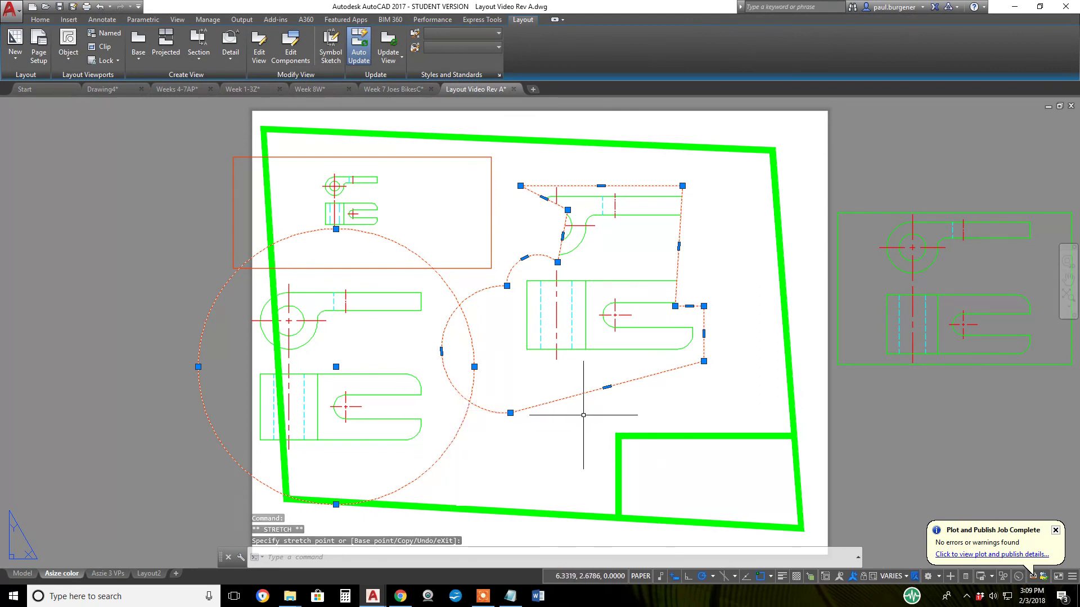
pyautogui.press('Escape')
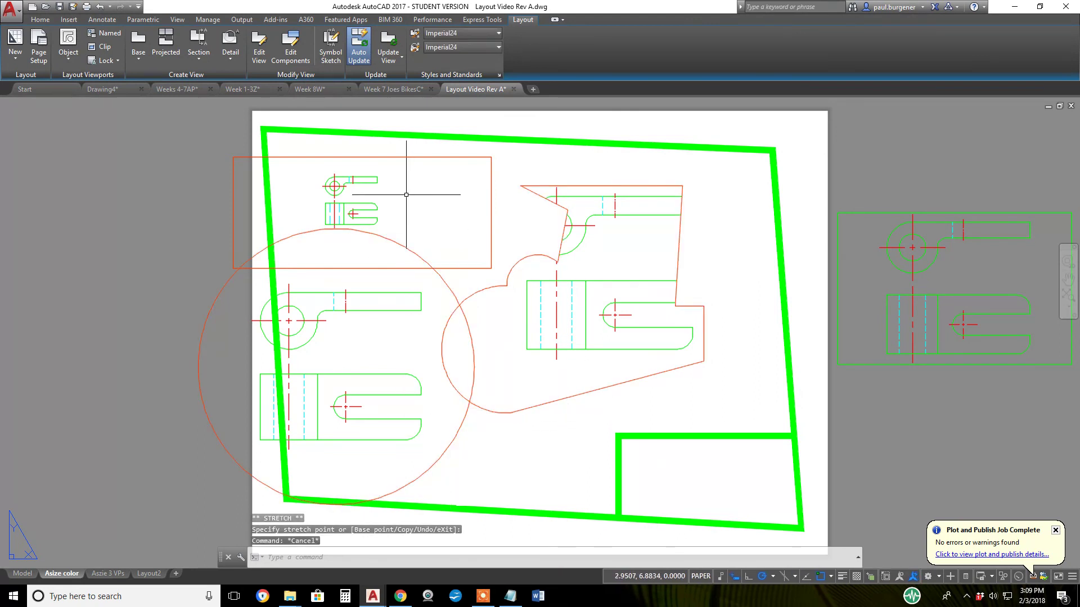